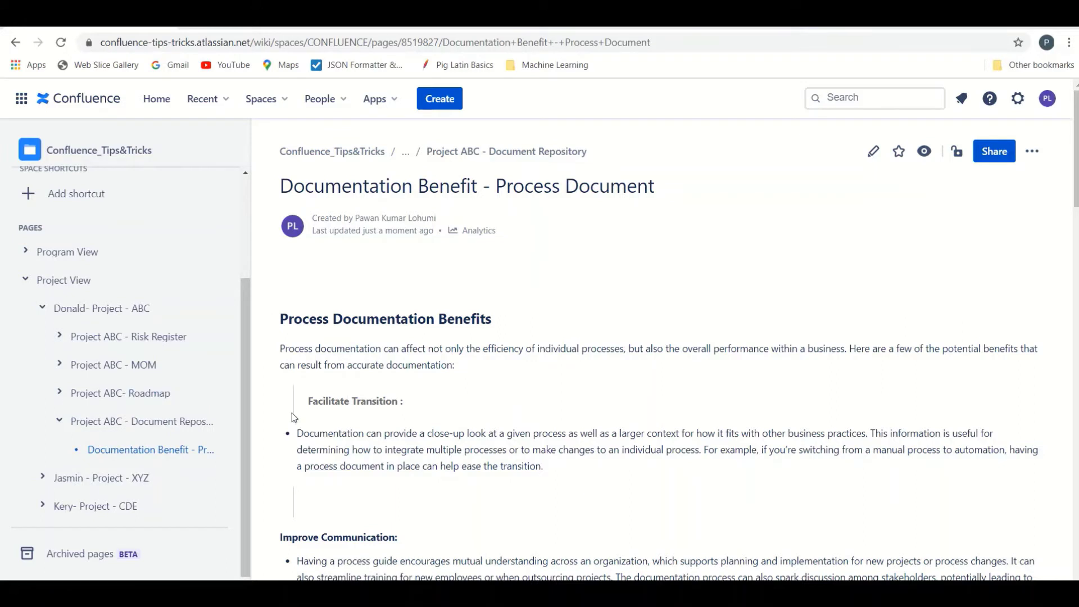
- Narrow the page tree sidebar, reload the Documentation Benefit - Process Document page and read through its sections
drag(251, 397, 219, 398)
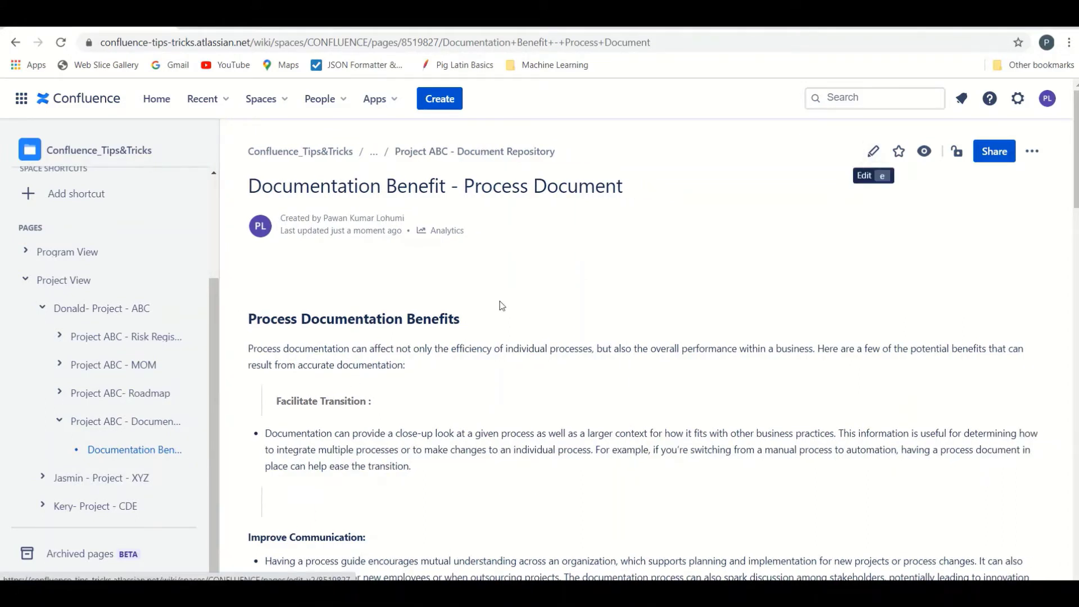
scroll(428, 349, down, 3)
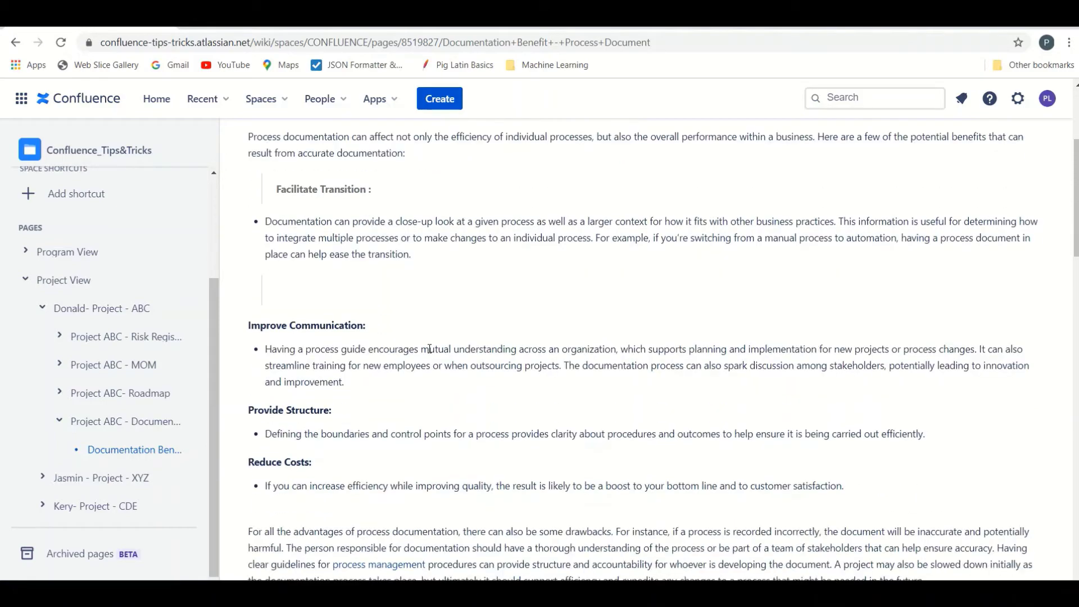
scroll(431, 353, up, 3)
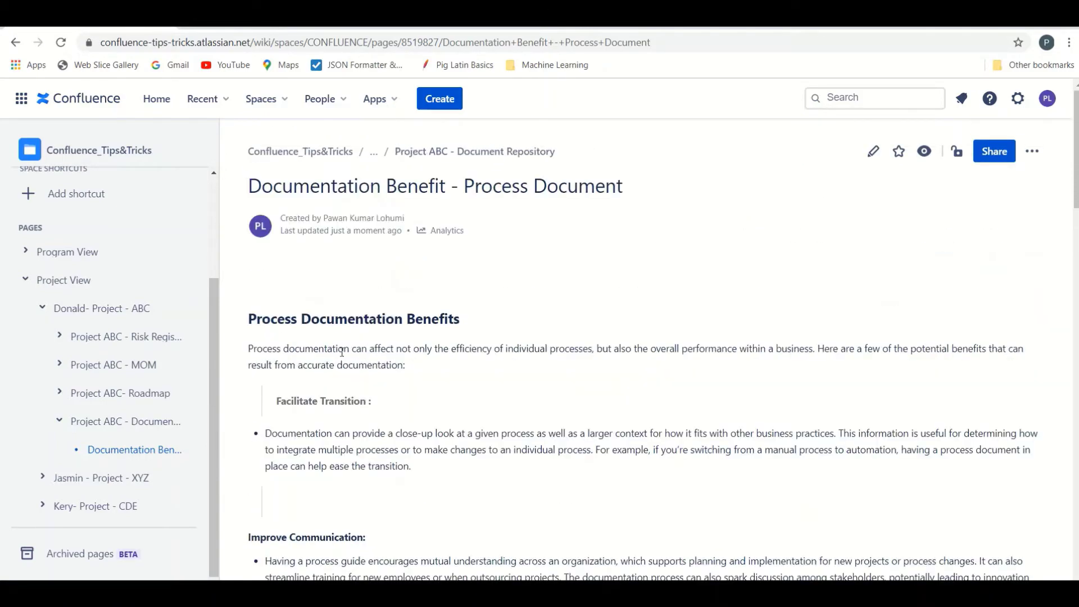
click(53, 43)
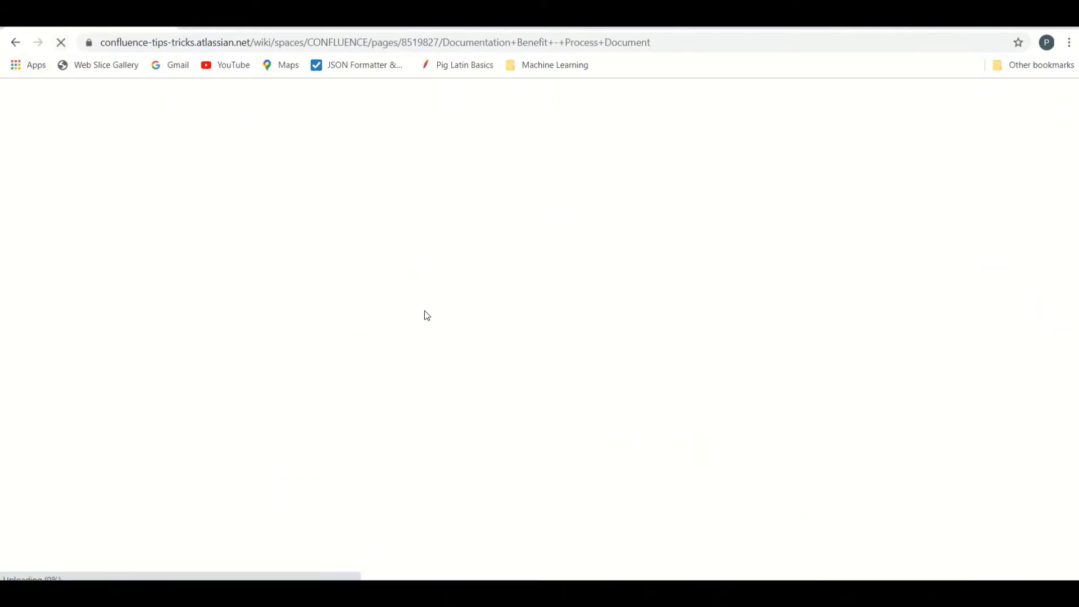
scroll(393, 318, down, 2)
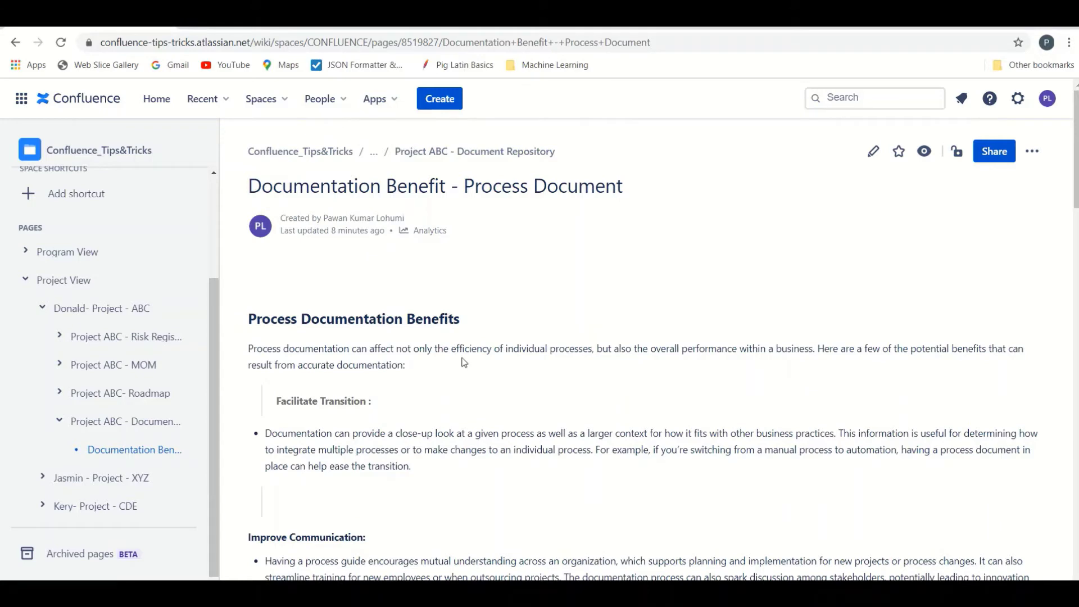
scroll(464, 362, down, 5)
scroll(284, 339, down, 1)
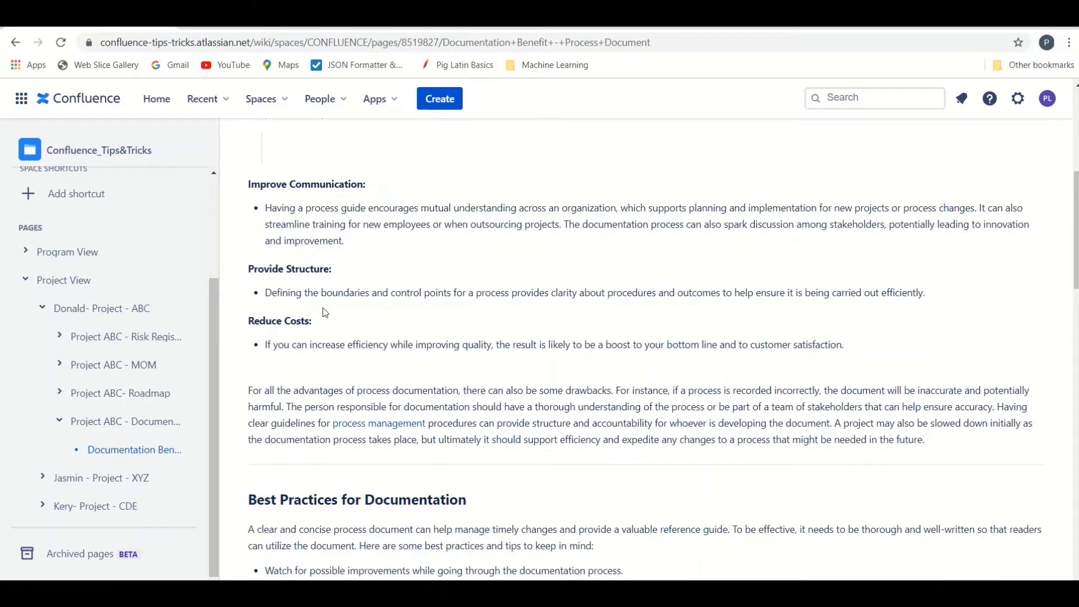
scroll(298, 326, down, 5)
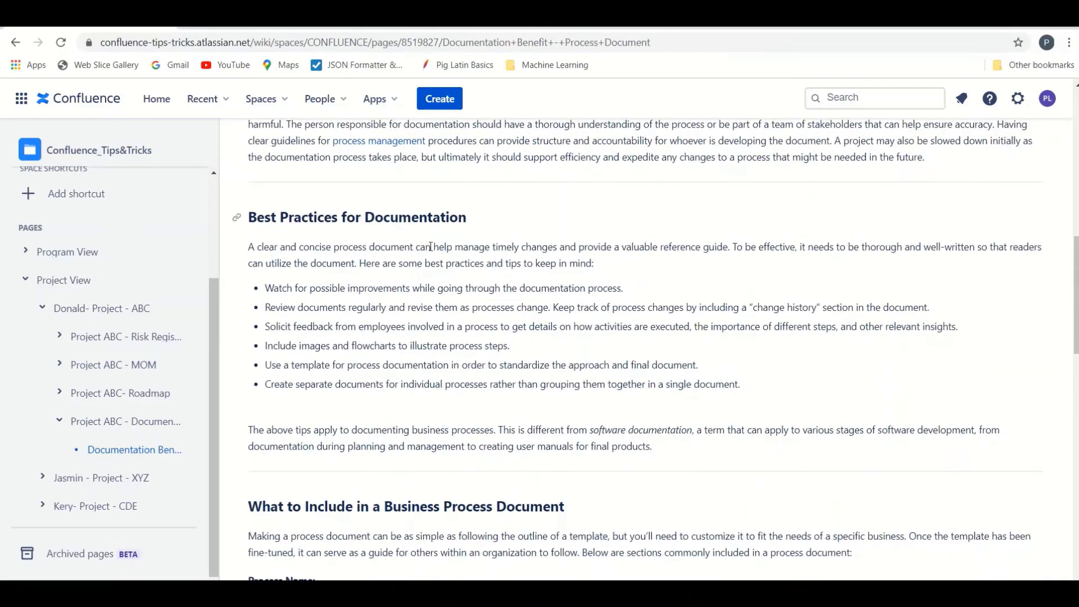
scroll(288, 371, down, 3)
scroll(439, 334, up, 6)
scroll(439, 335, up, 8)
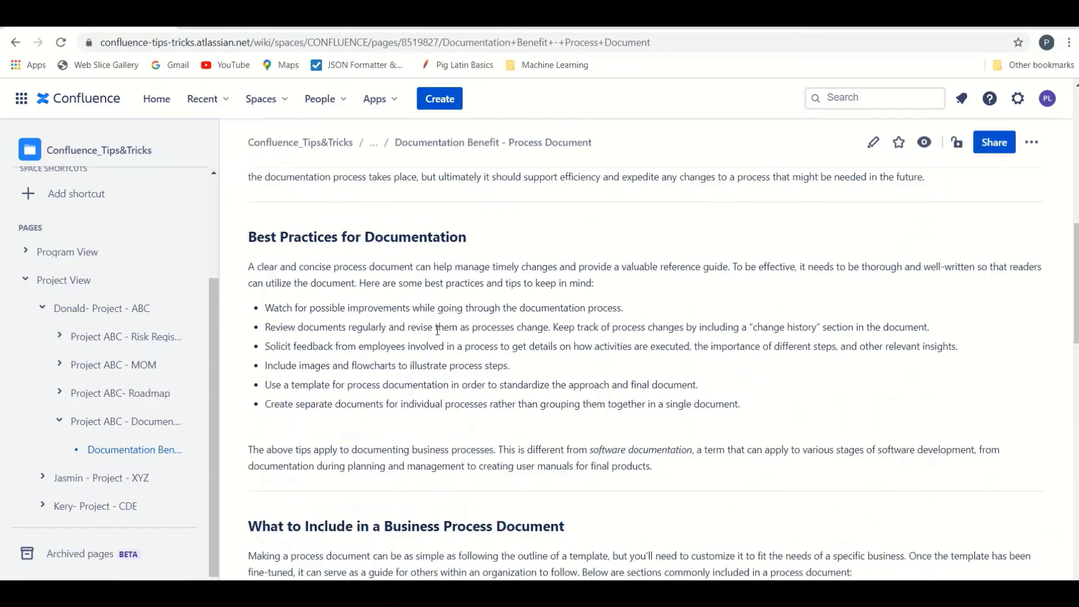
scroll(439, 335, down, 3)
scroll(439, 335, down, 8)
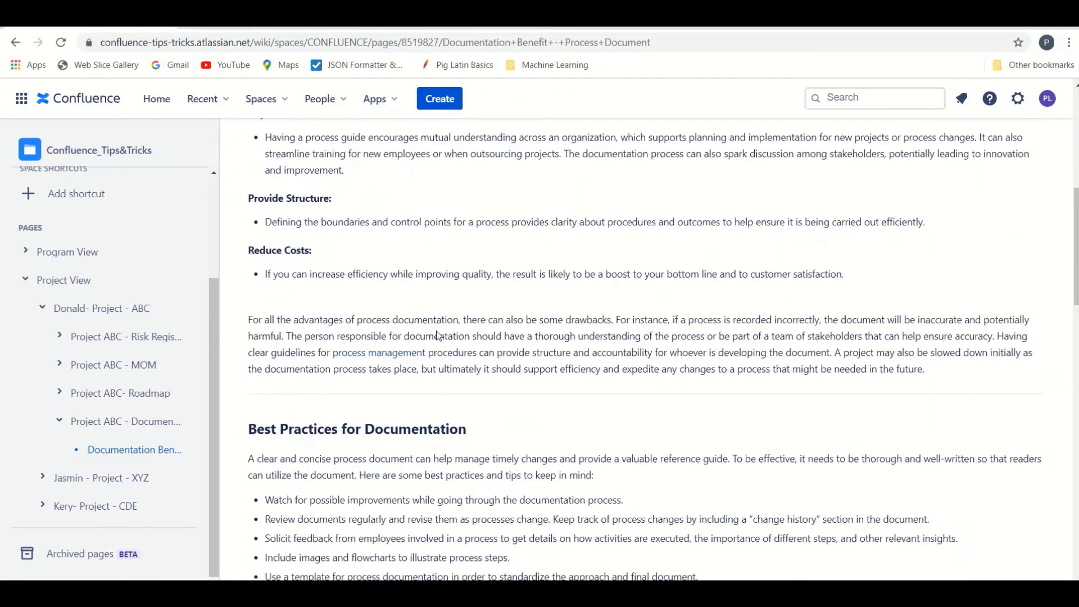
scroll(356, 230, up, 11)
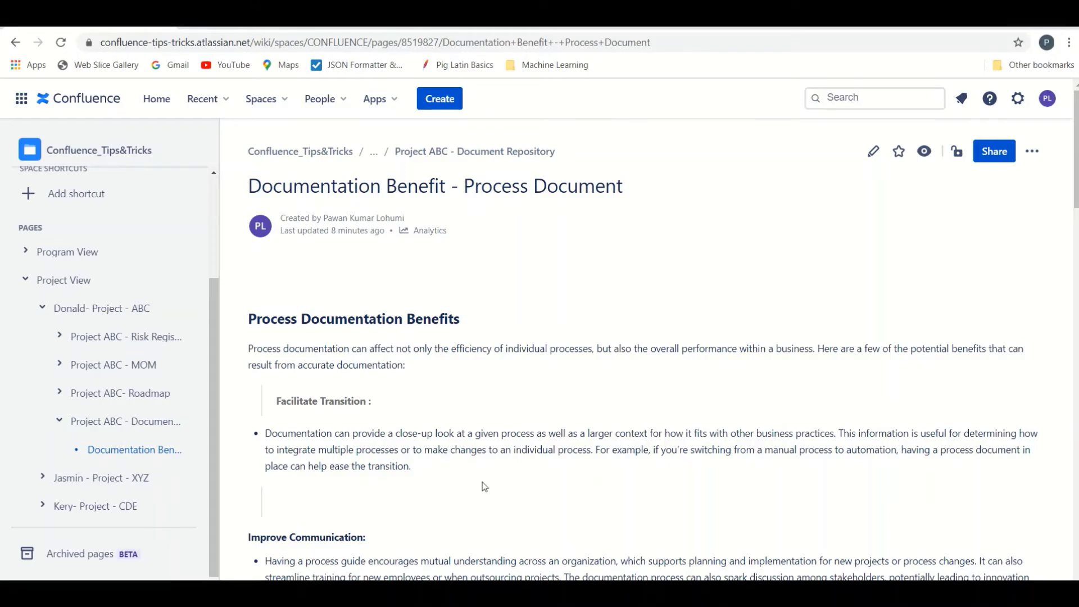
scroll(483, 478, down, 4)
scroll(486, 461, up, 4)
- Open the page for editing and insert a Table of Contents macro on the empty line below the title
click(872, 151)
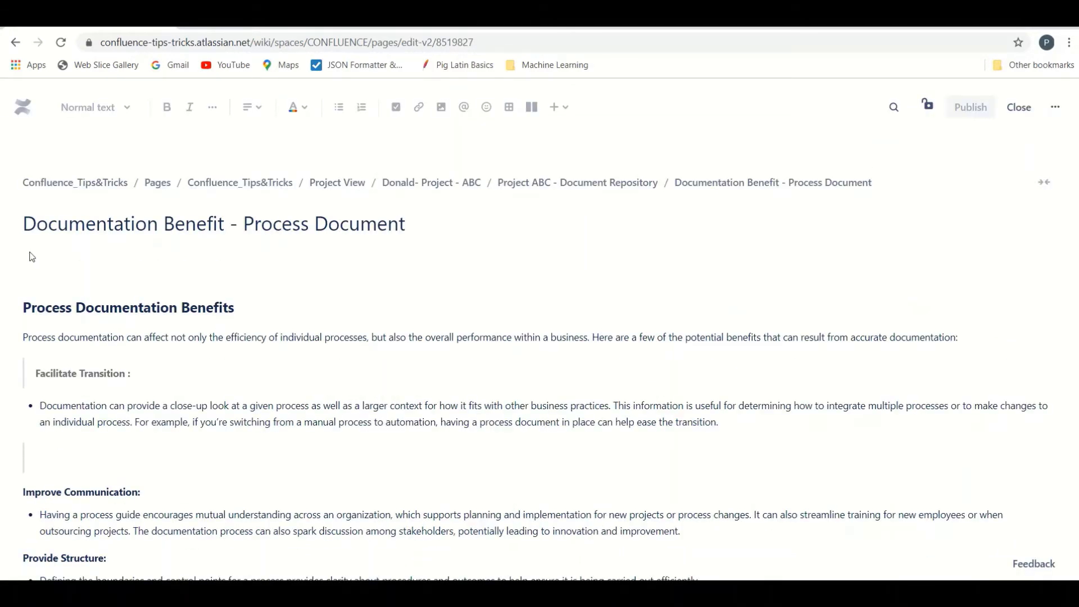
click(565, 111)
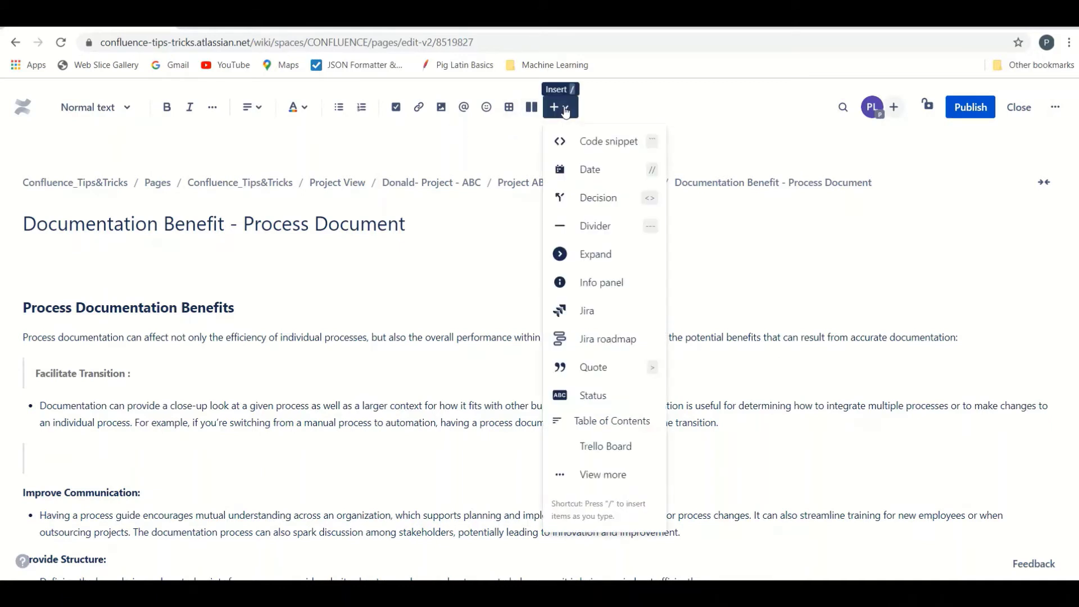
click(29, 258)
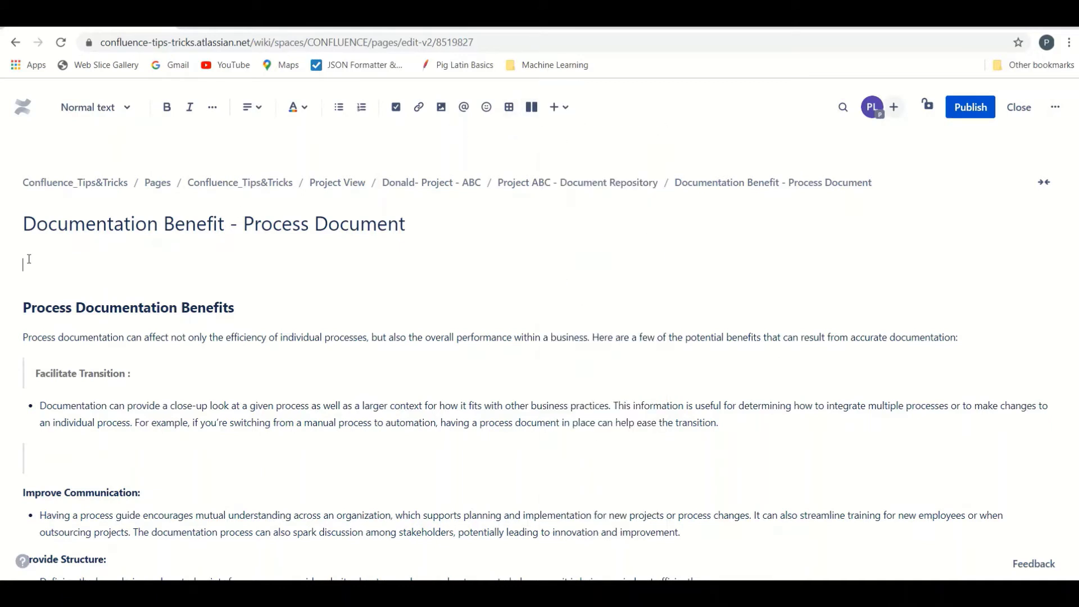
text(/)
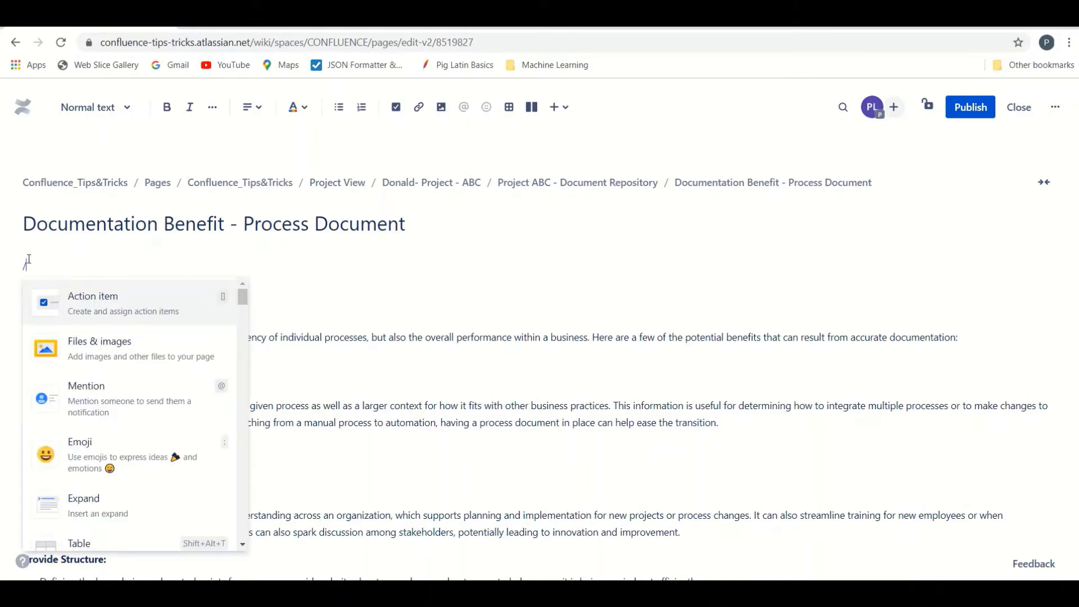
text(ta)
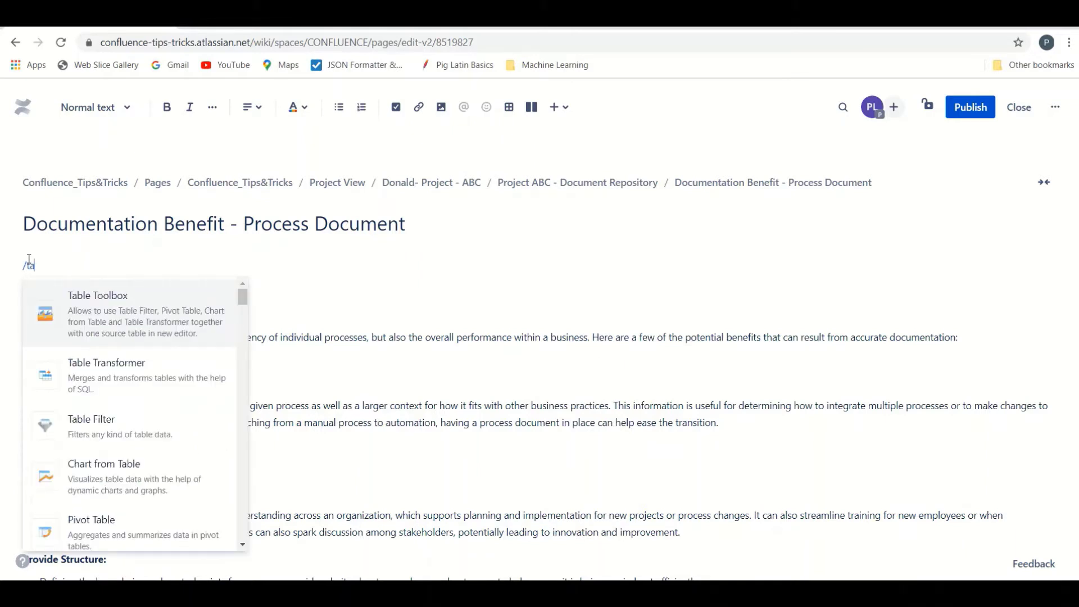
text(ble of c)
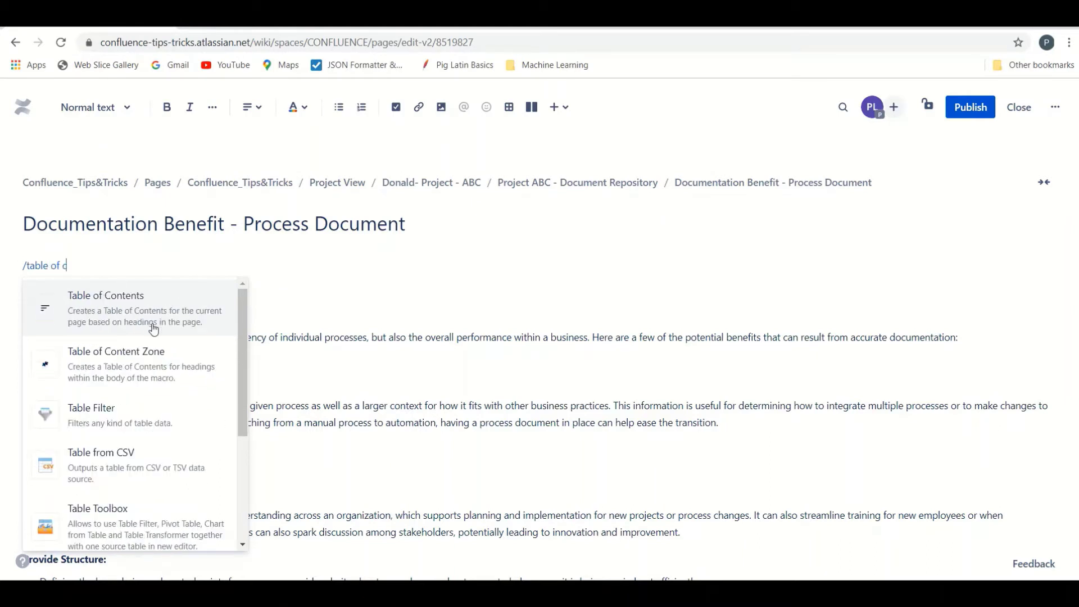
click(129, 302)
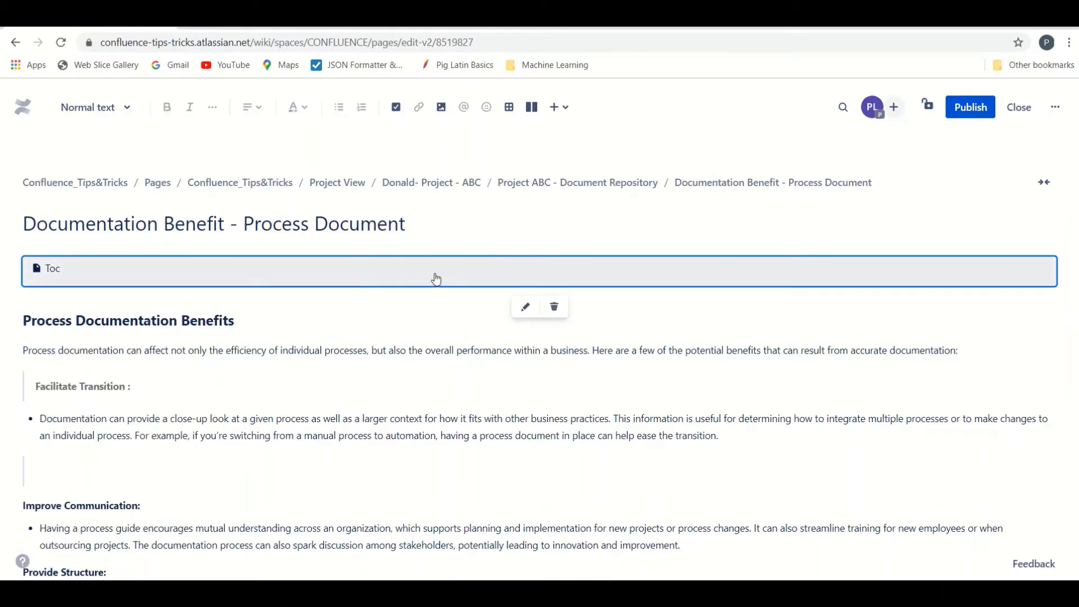
- Examine the Table of Contents macro's preview and its output, list style and heading level options, leaving them unsaved
click(525, 307)
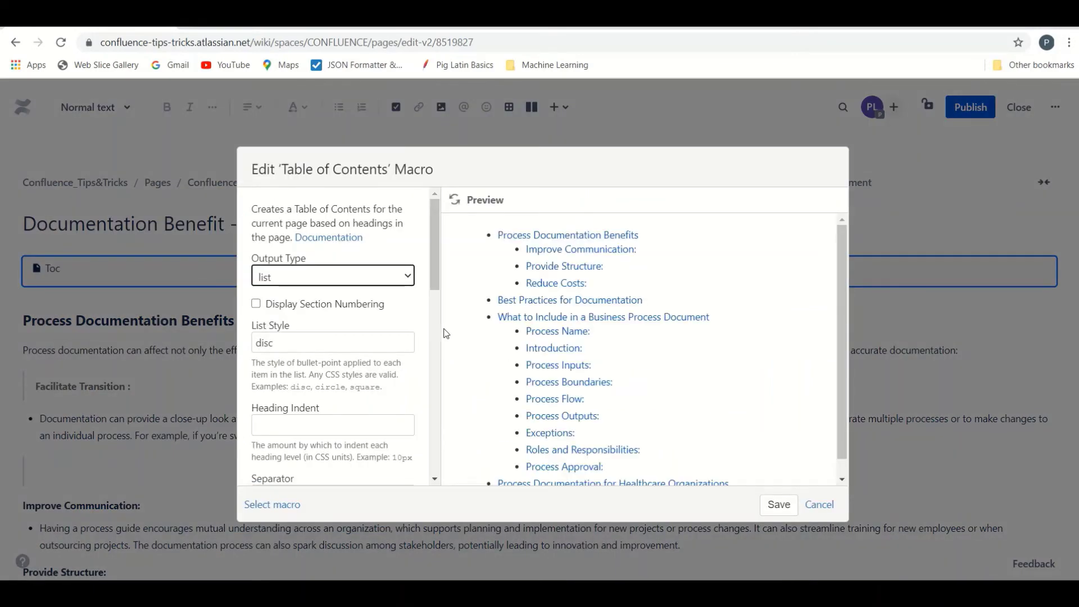
scroll(576, 327, down, 1)
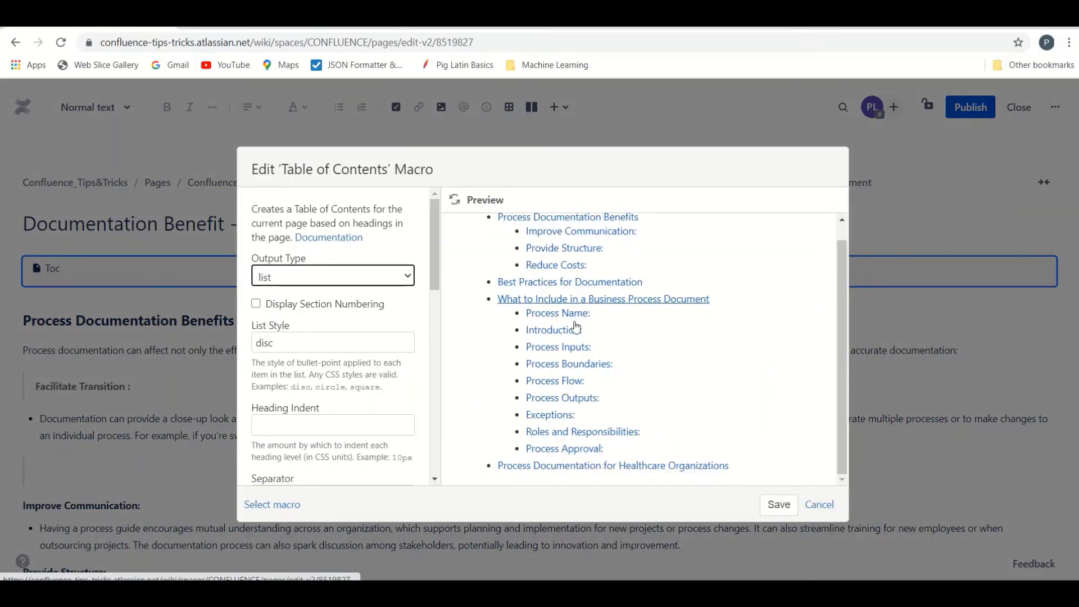
scroll(574, 327, up, 1)
scroll(582, 293, down, 1)
scroll(576, 300, up, 1)
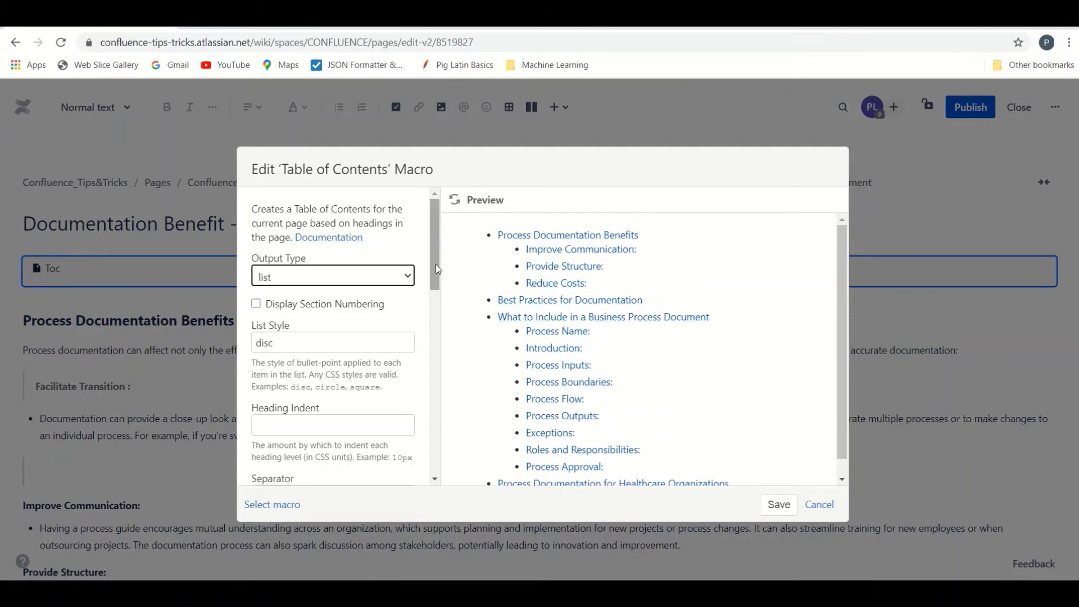
drag(436, 264, 435, 355)
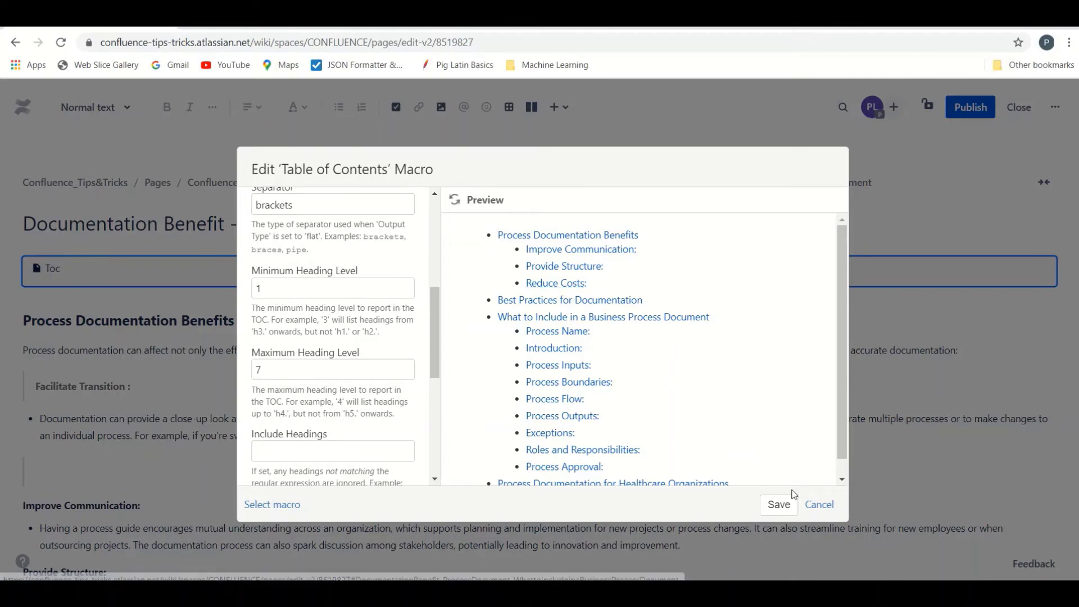
click(819, 505)
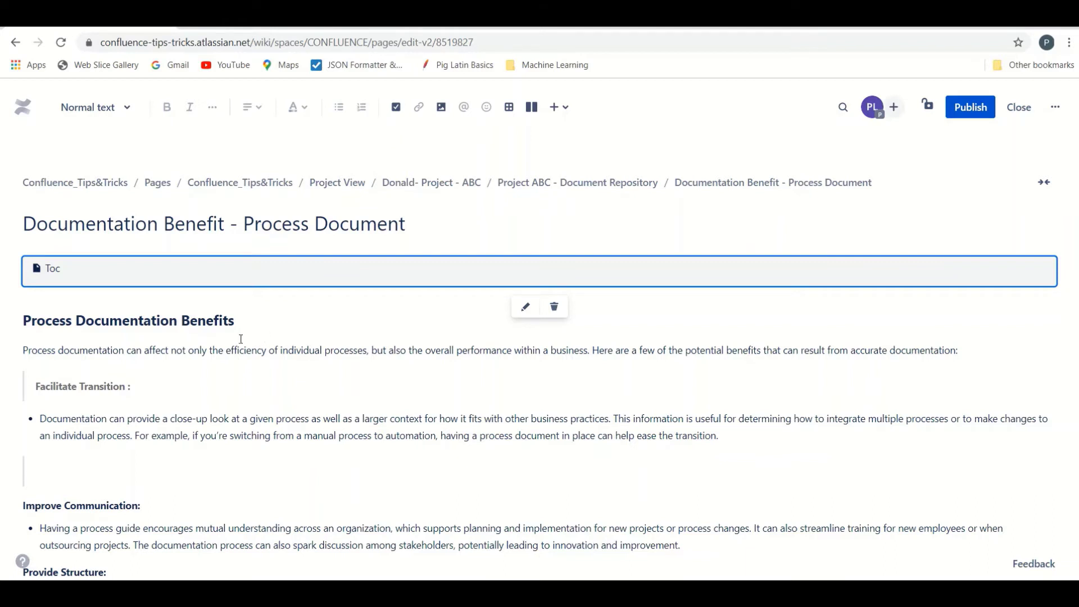
- Check the text styles of the Process Documentation Benefits heading, the Facilitate Transition line and the bullet beneath it
click(205, 322)
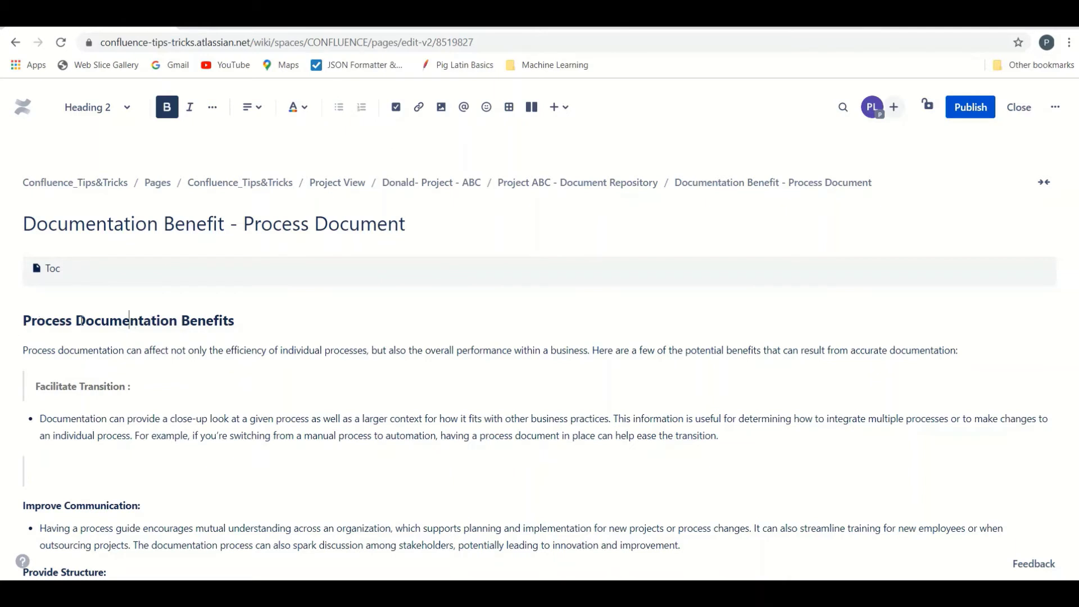
click(123, 110)
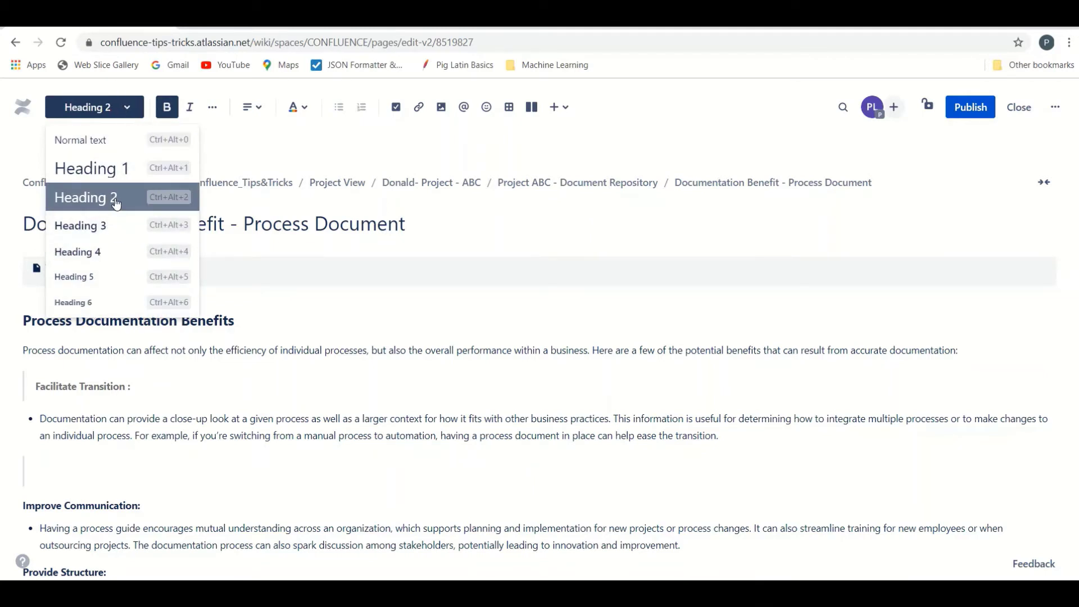
click(206, 321)
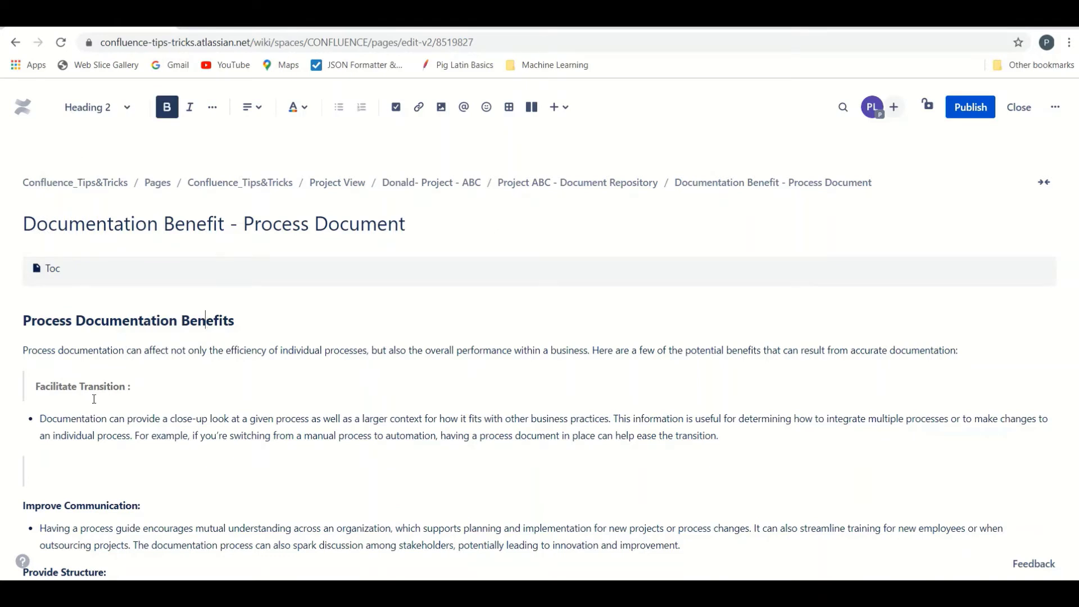
click(87, 510)
click(102, 419)
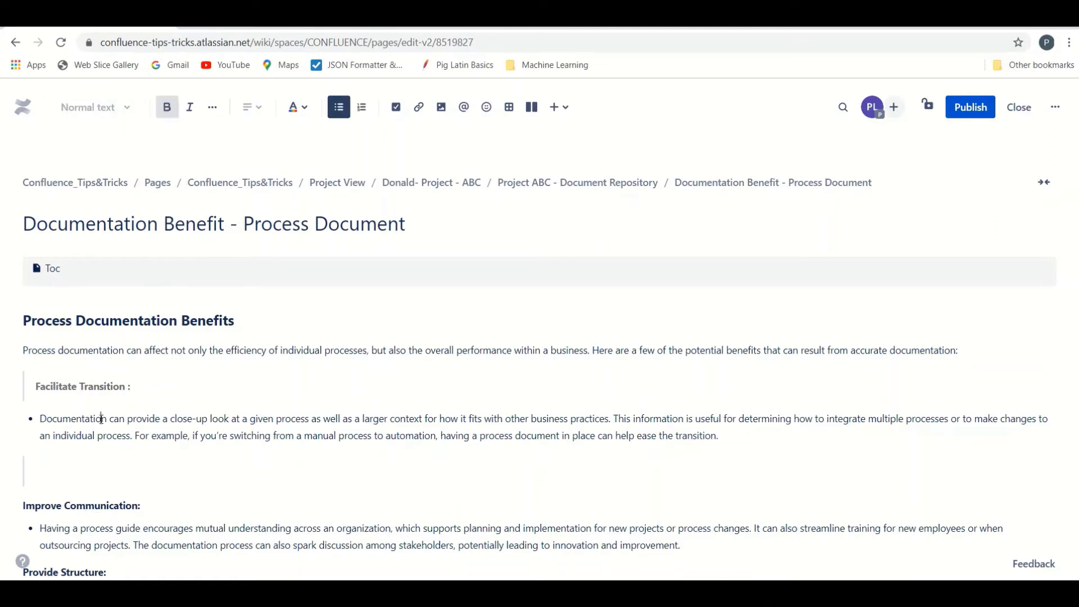
click(94, 389)
click(123, 436)
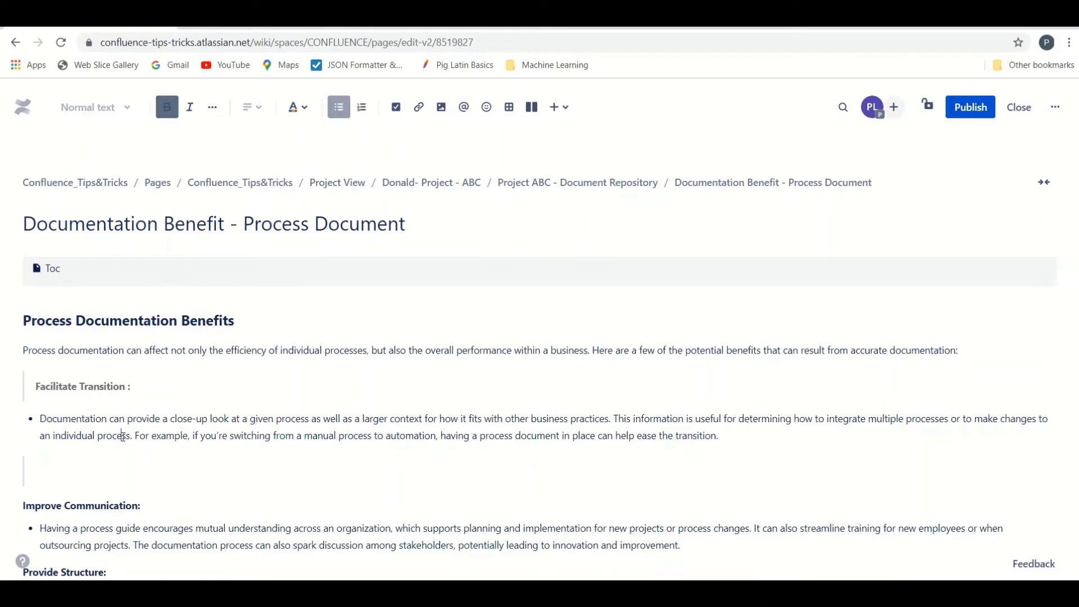
- Check the heading levels of Improve Communication, Process Documentation Benefits, Provide Structure, Reduce Costs and Best Practices for Documentation
scroll(93, 438, down, 1)
click(89, 429)
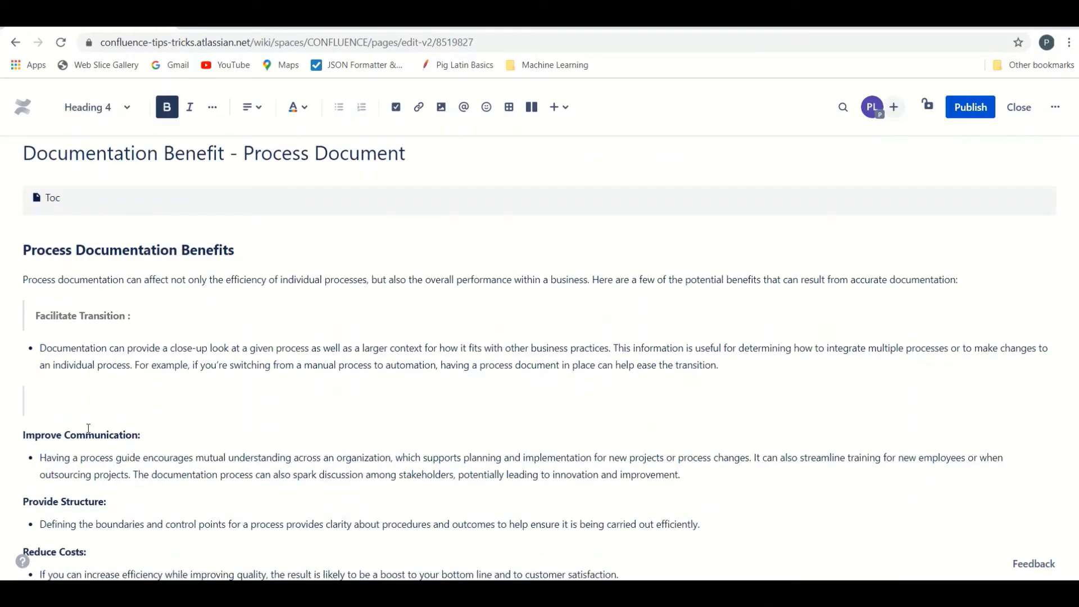
click(128, 251)
scroll(133, 314, down, 4)
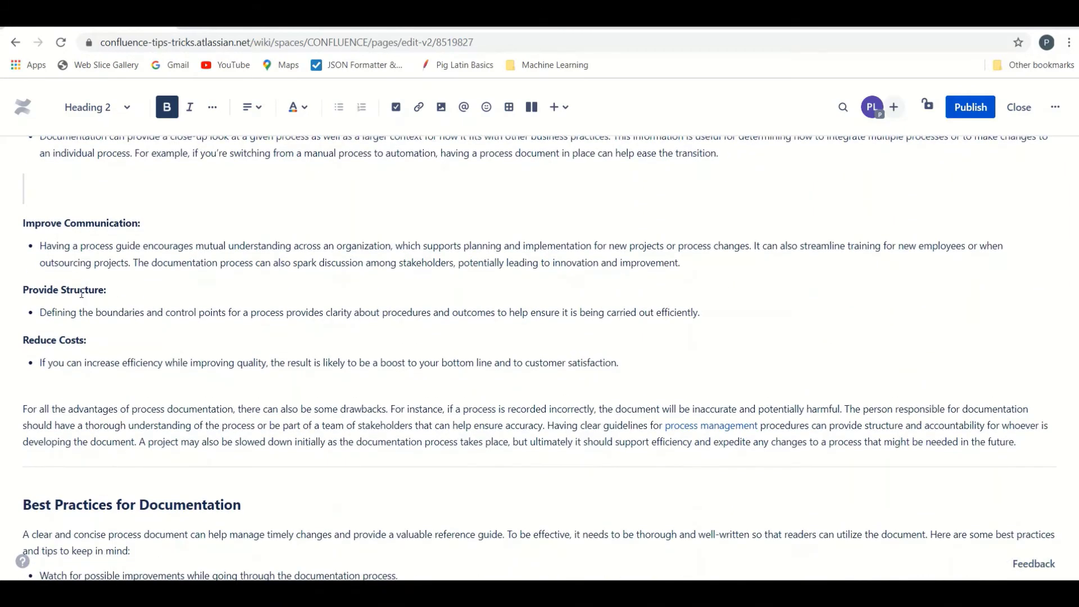
drag(80, 292, 79, 310)
click(125, 307)
click(89, 289)
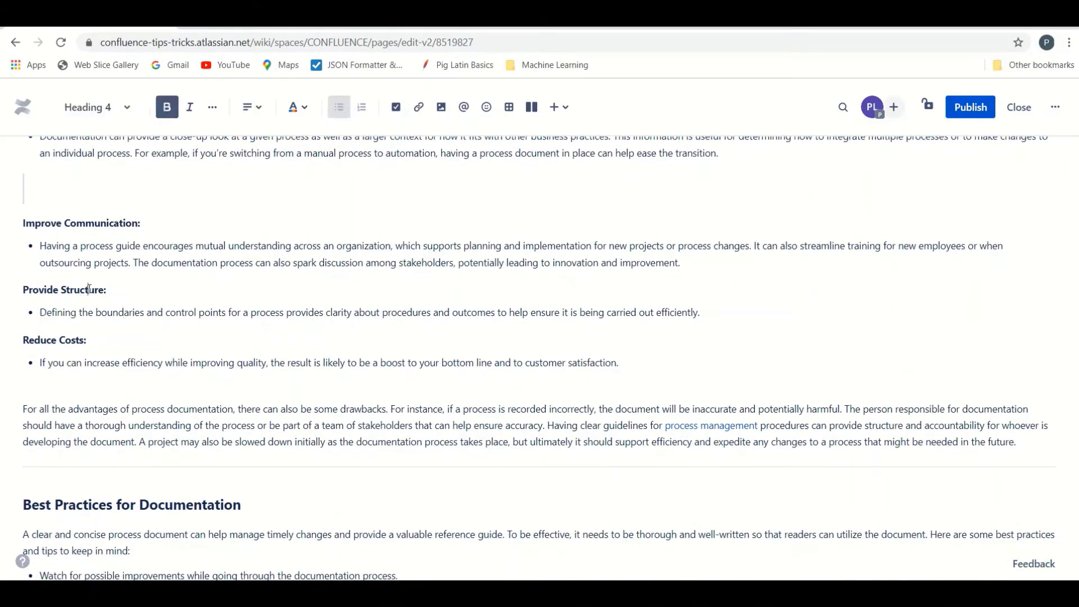
click(76, 333)
click(64, 339)
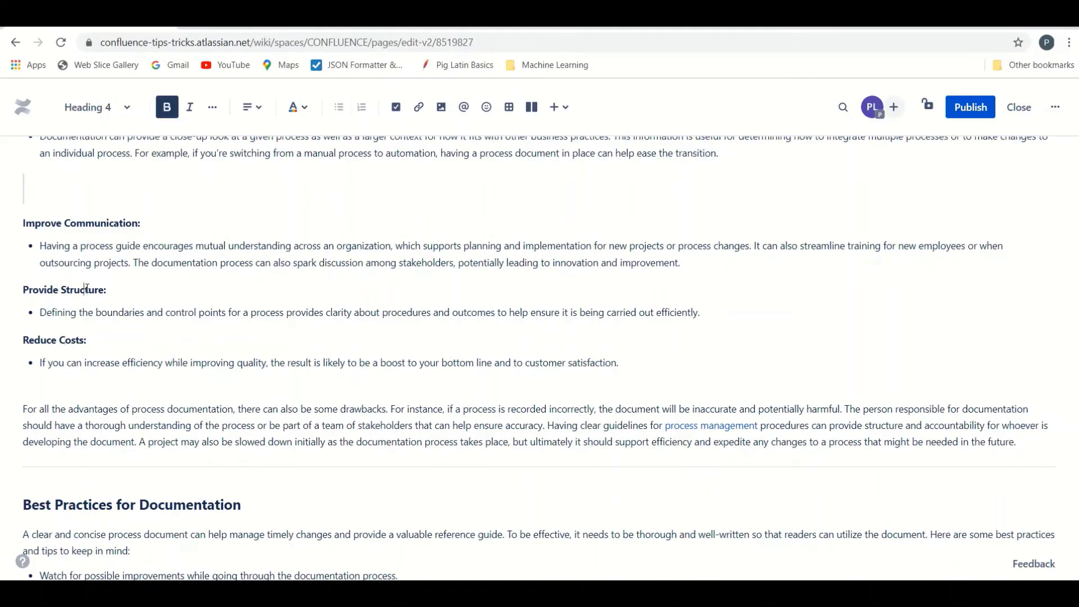
scroll(86, 288, down, 3)
click(91, 364)
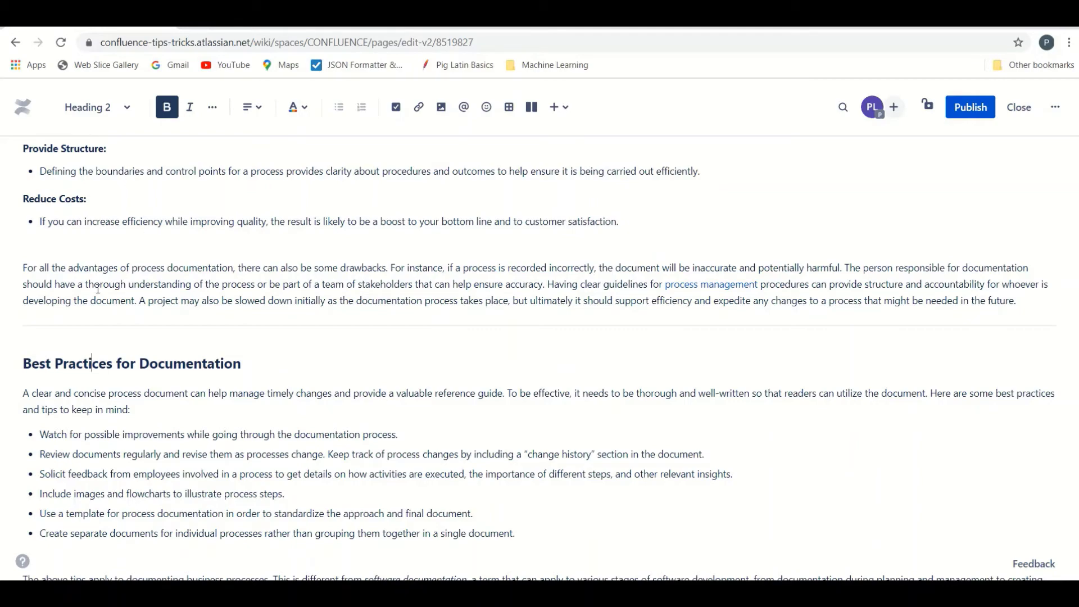
scroll(99, 288, up, 5)
scroll(99, 288, down, 5)
scroll(110, 336, up, 10)
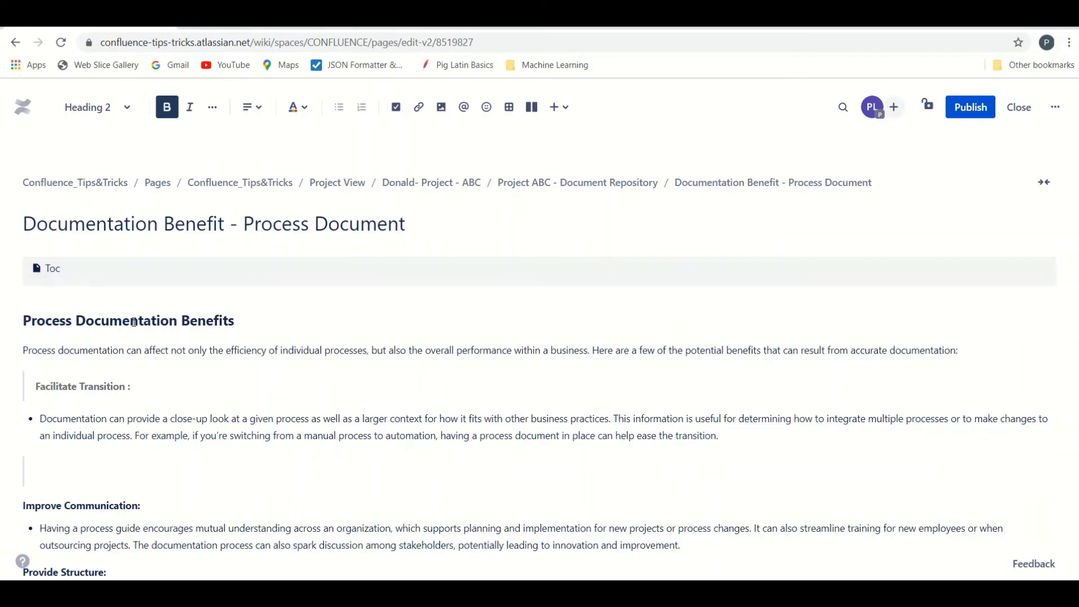
scroll(134, 322, down, 4)
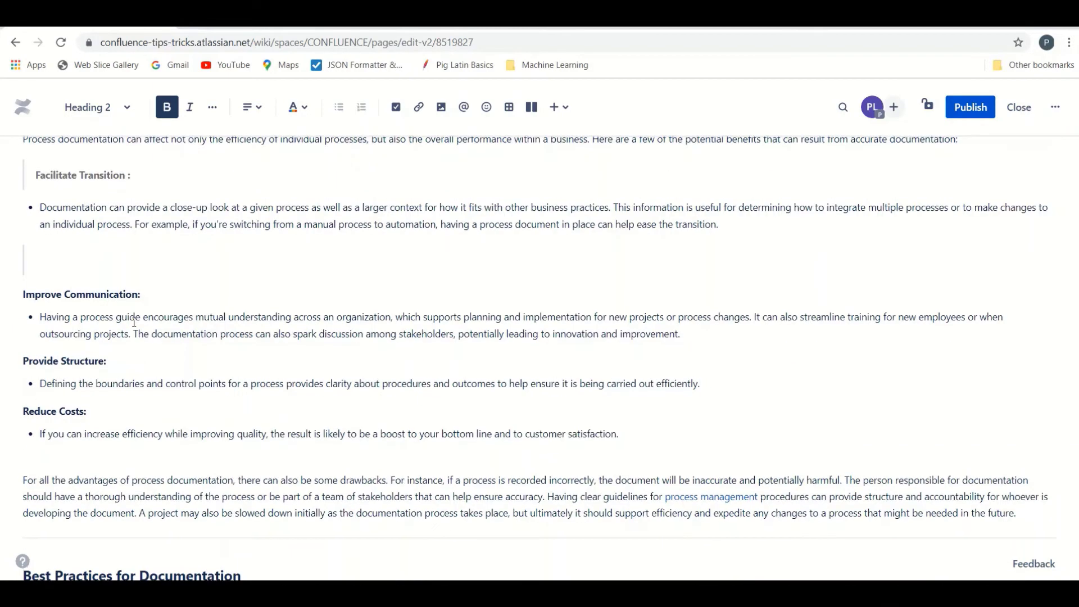
scroll(132, 281, up, 3)
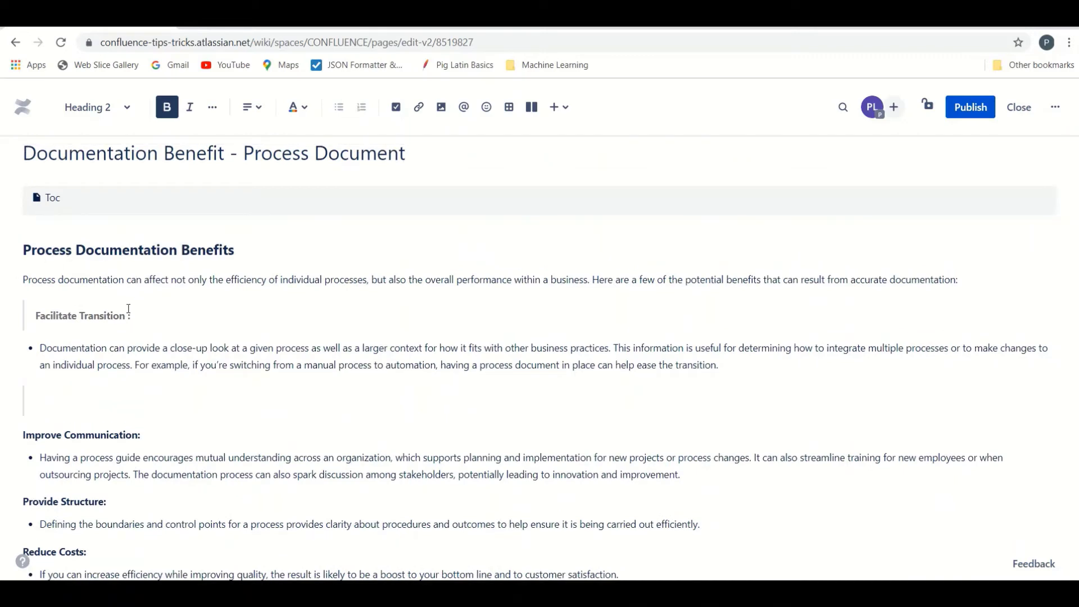
- Set the Table of Contents macro's maximum heading level to 3, keeping the minimum at 1, and publish the page
scroll(132, 315, up, 1)
click(153, 280)
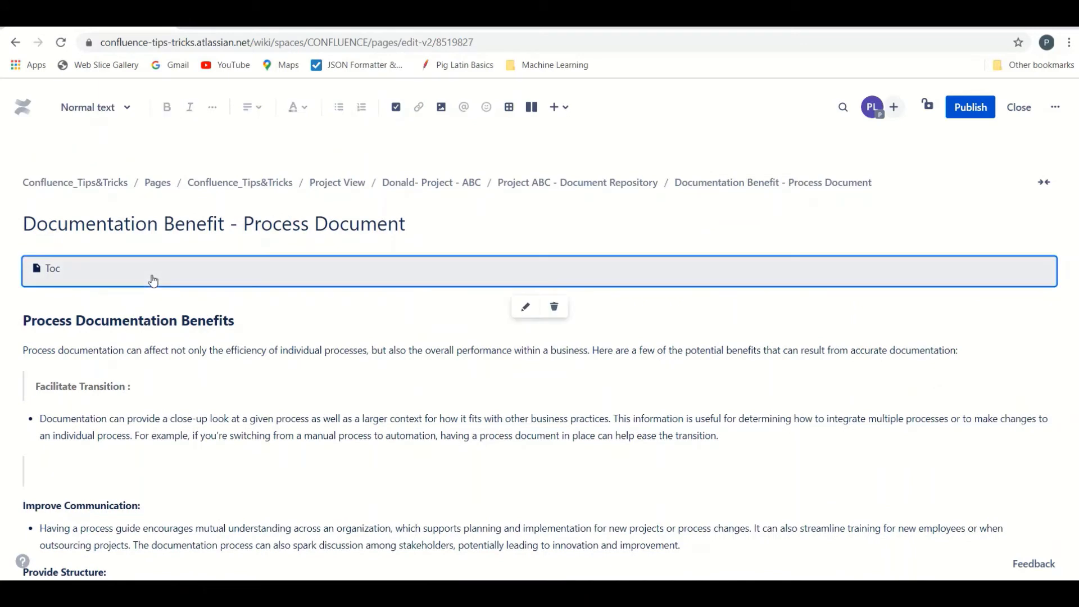
click(525, 307)
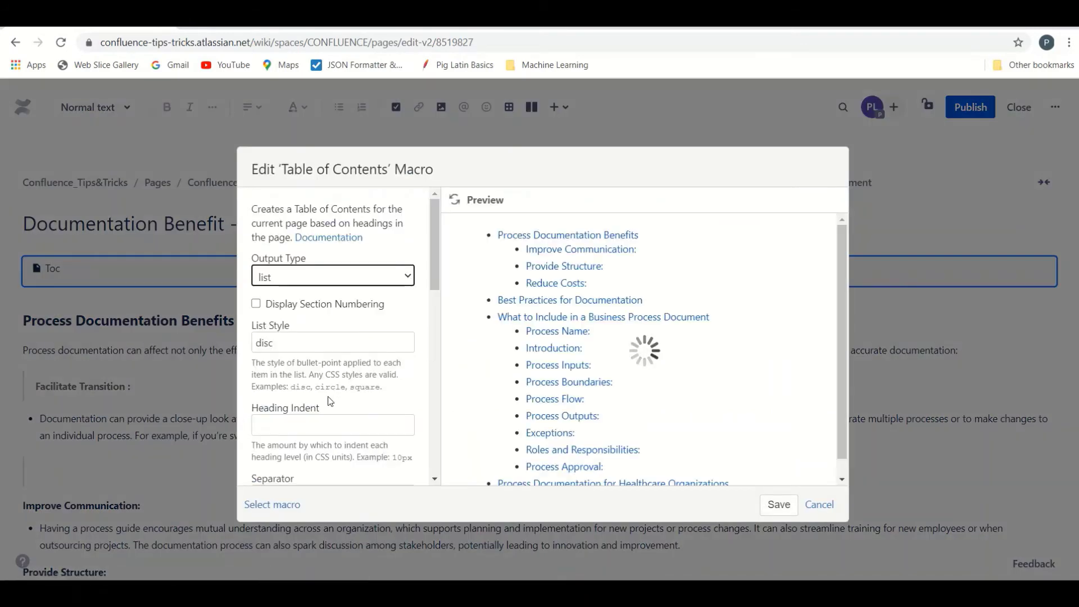
scroll(329, 401, down, 5)
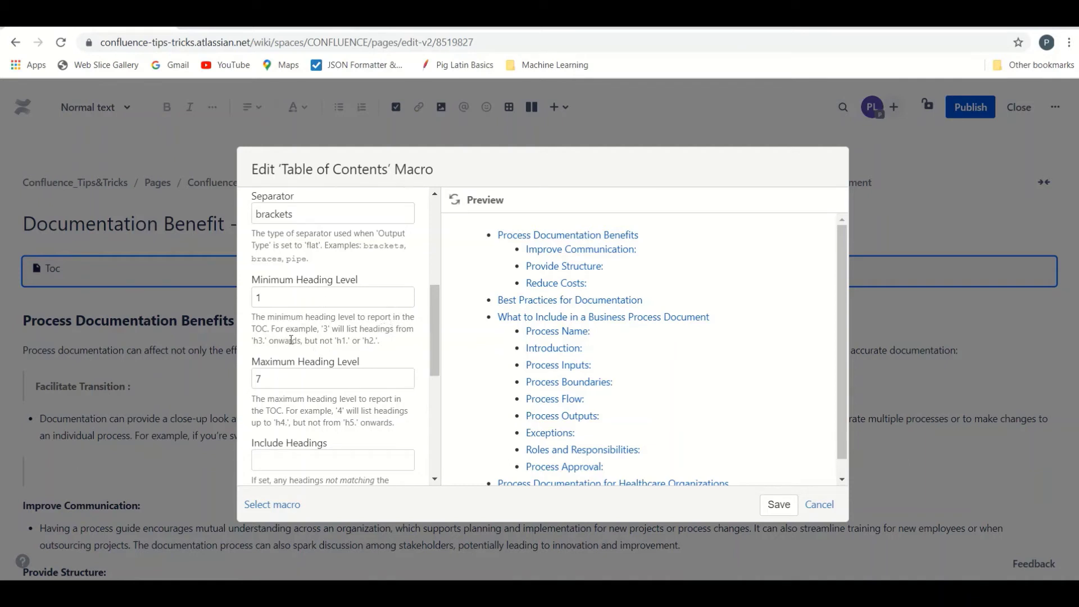
click(278, 300)
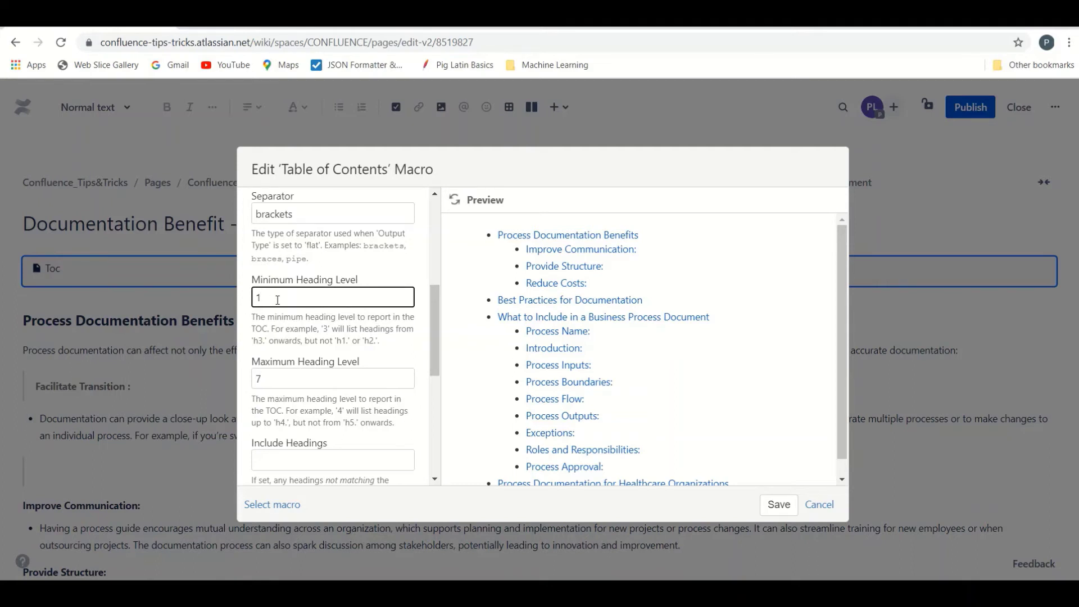
click(268, 380)
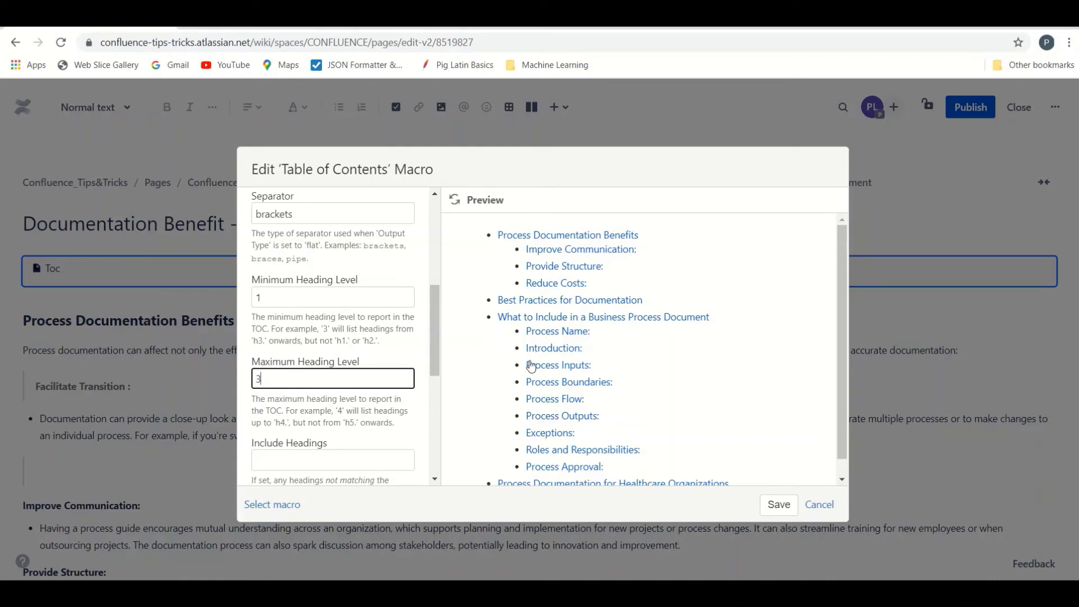
click(287, 296)
click(287, 378)
click(779, 504)
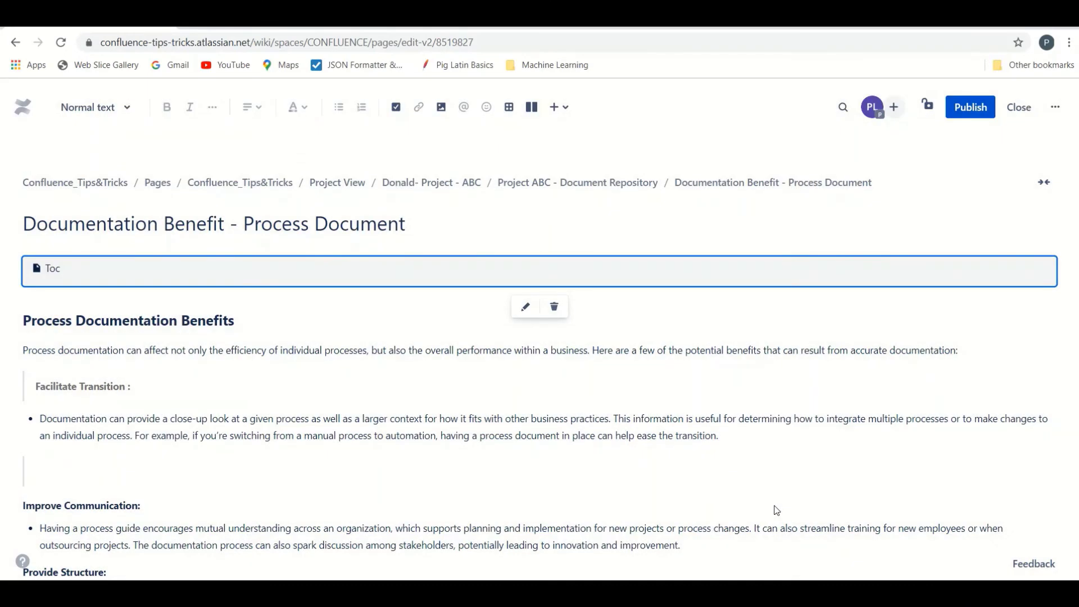
click(965, 103)
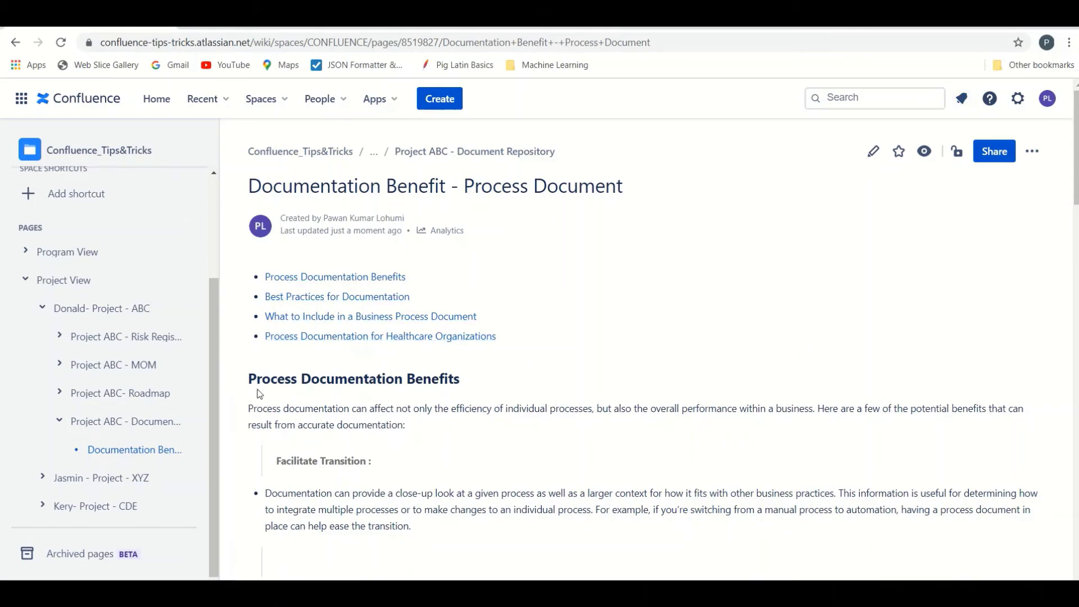
- Review the published table of contents, follow its Process Documentation for Healthcare Organizations link, and return to the page start
scroll(419, 373, down, 2)
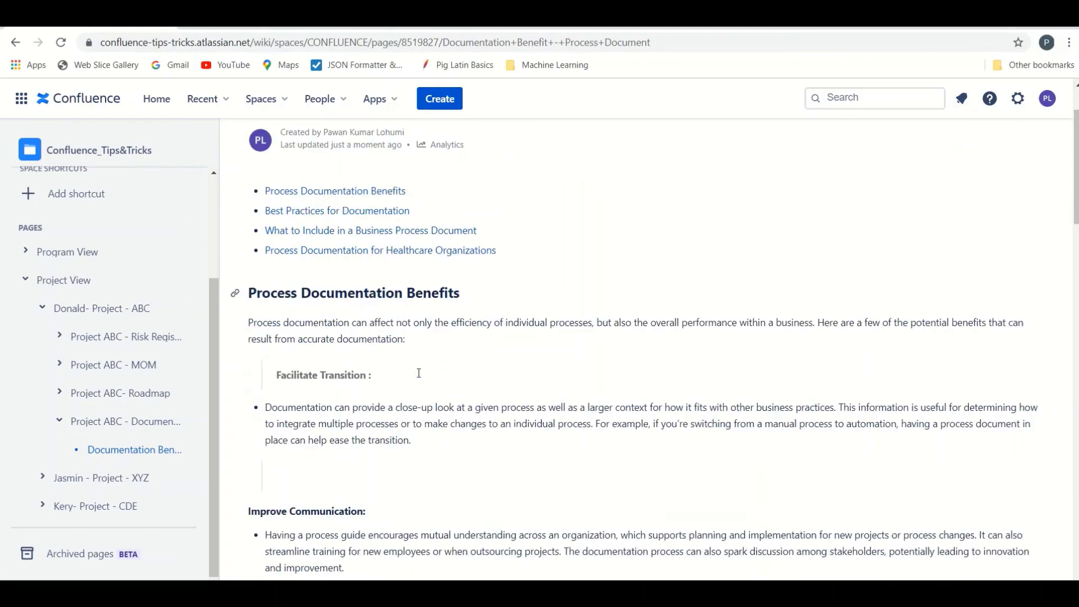
scroll(419, 373, up, 2)
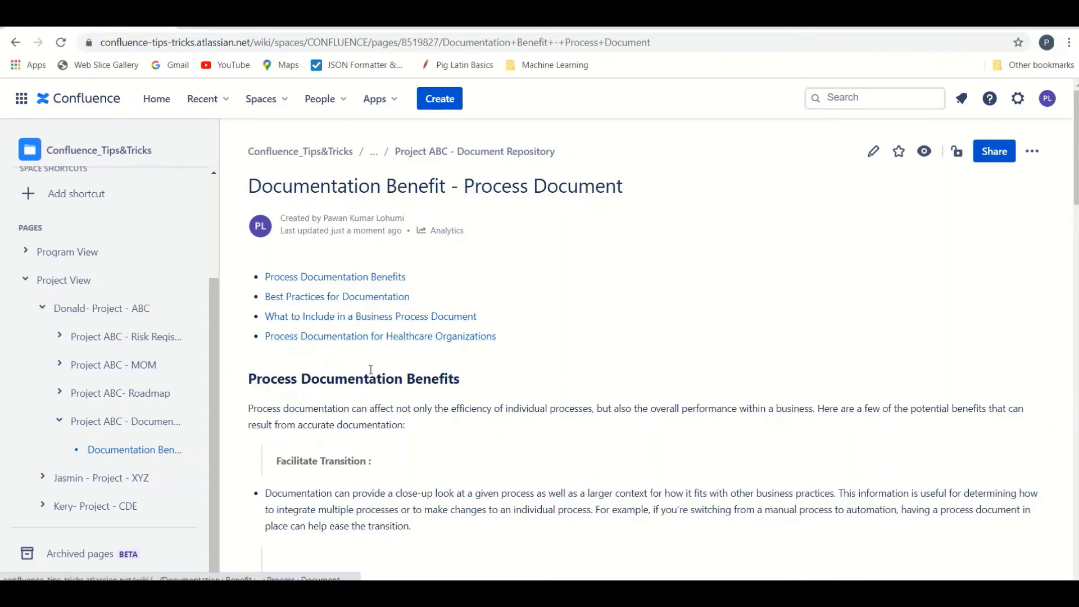
click(298, 341)
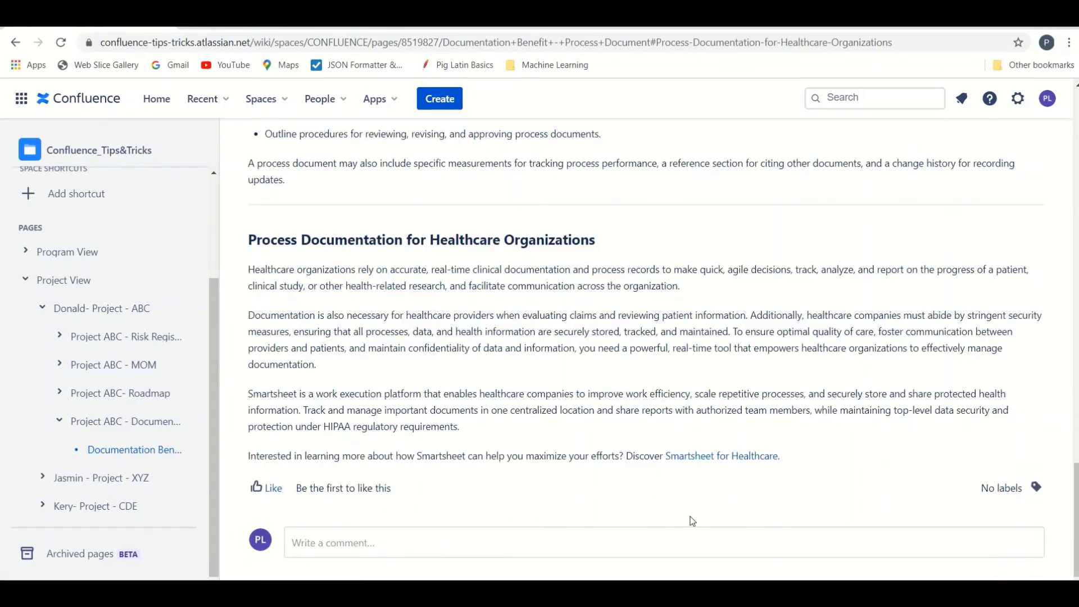
scroll(481, 334, up, 20)
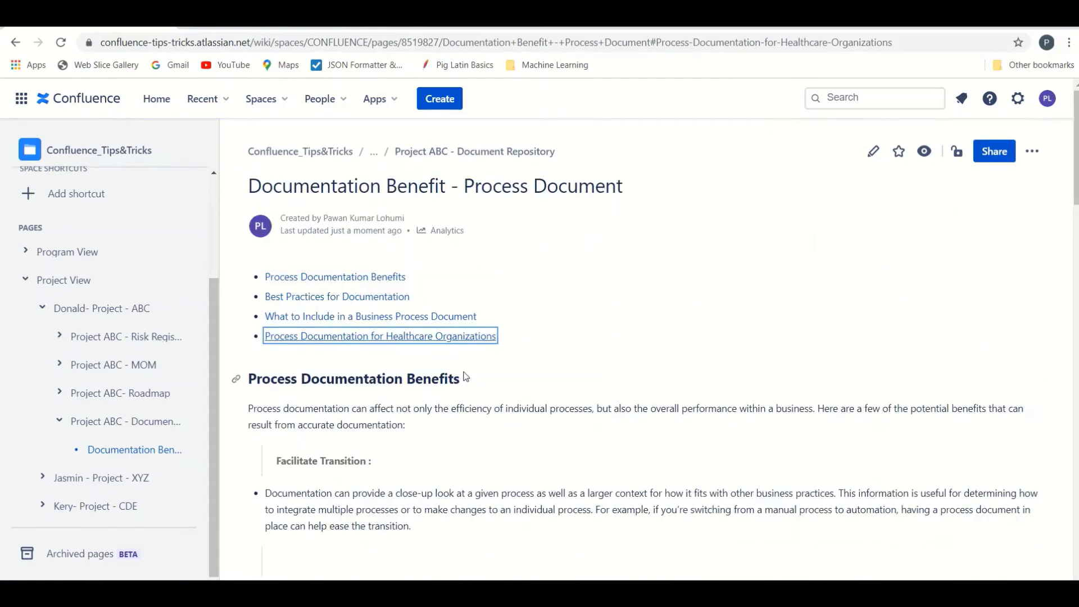
- Reopen the page for editing, set the Table of Contents macro's maximum heading level to 4, and publish the page
click(873, 151)
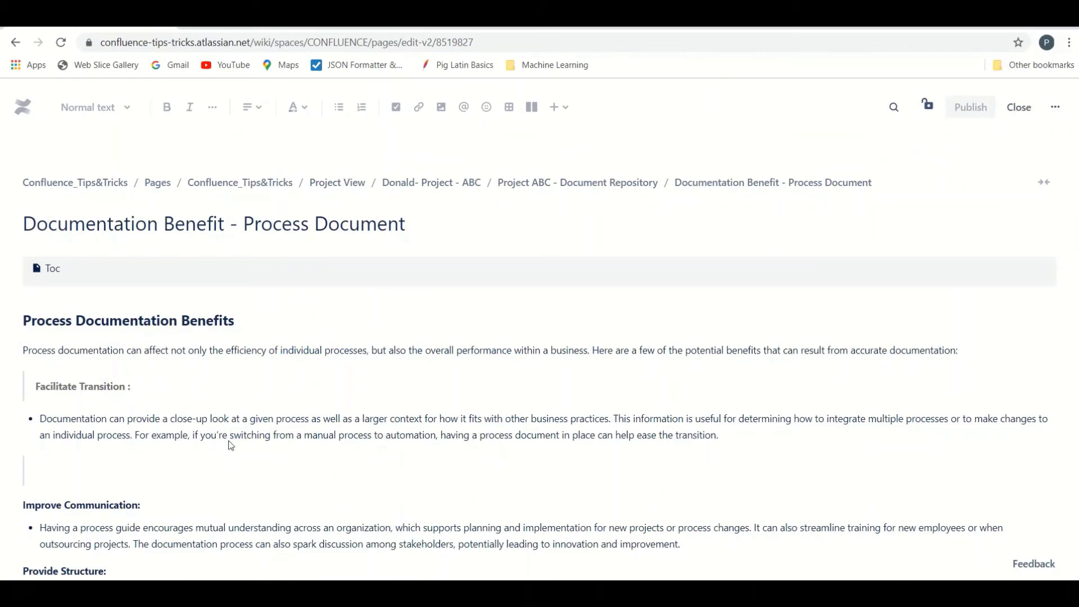
click(249, 278)
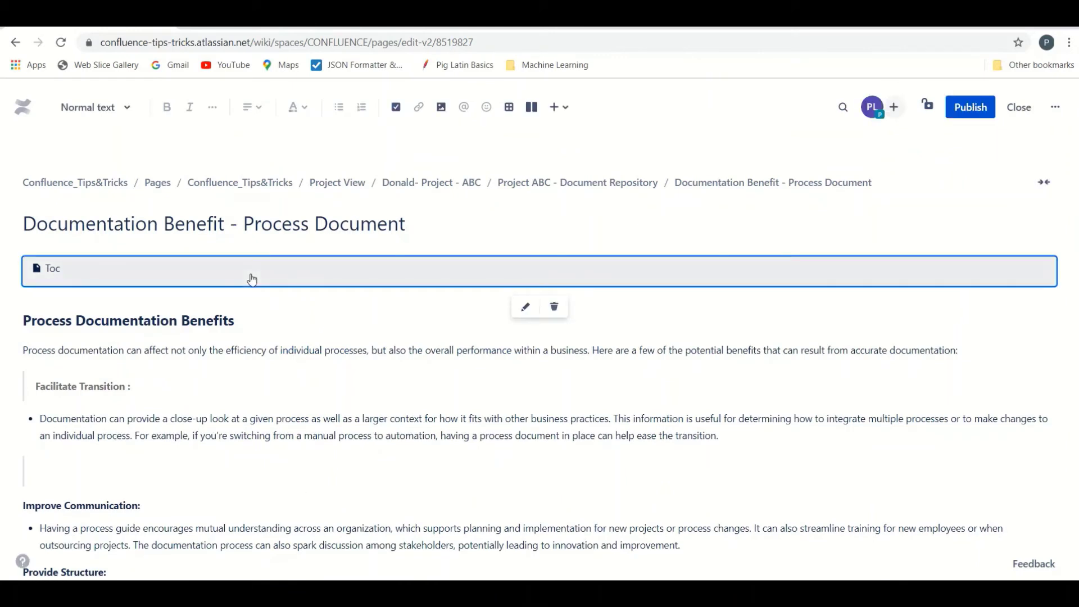
click(526, 307)
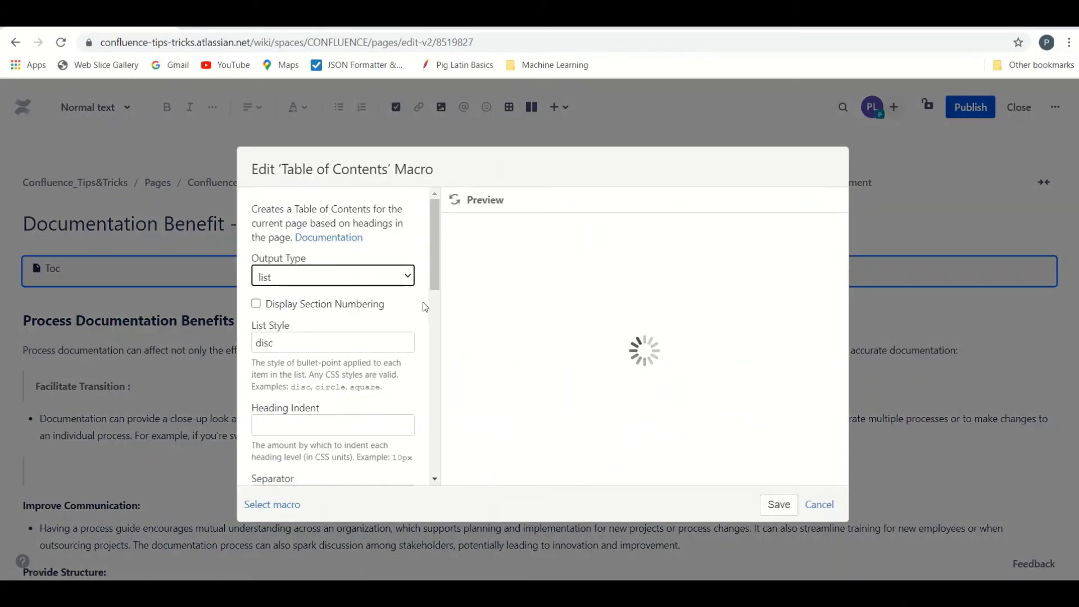
drag(433, 277, 457, 381)
click(303, 351)
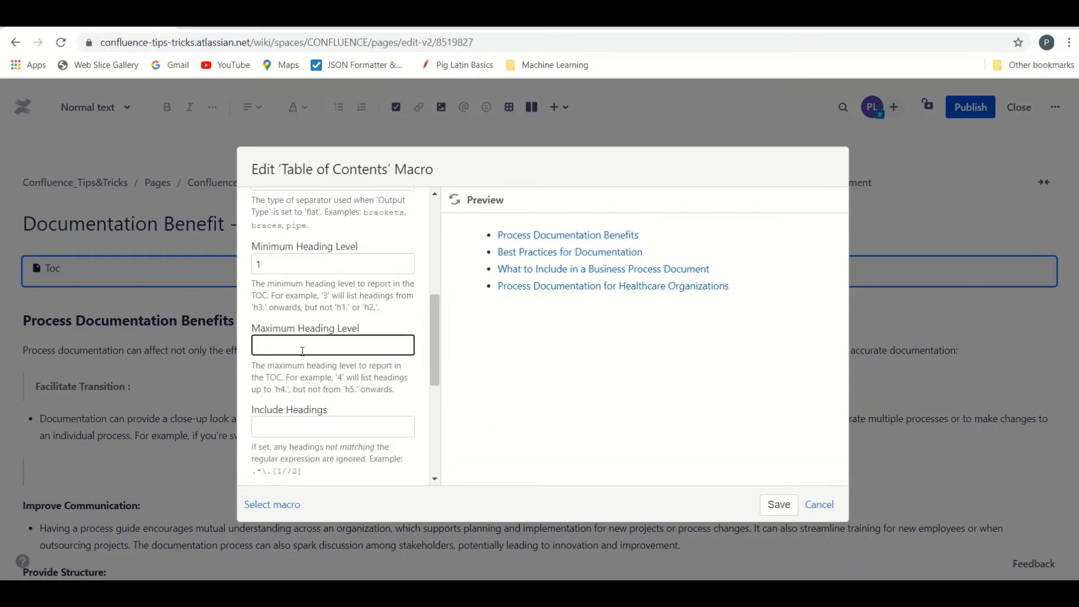
text(4)
click(295, 267)
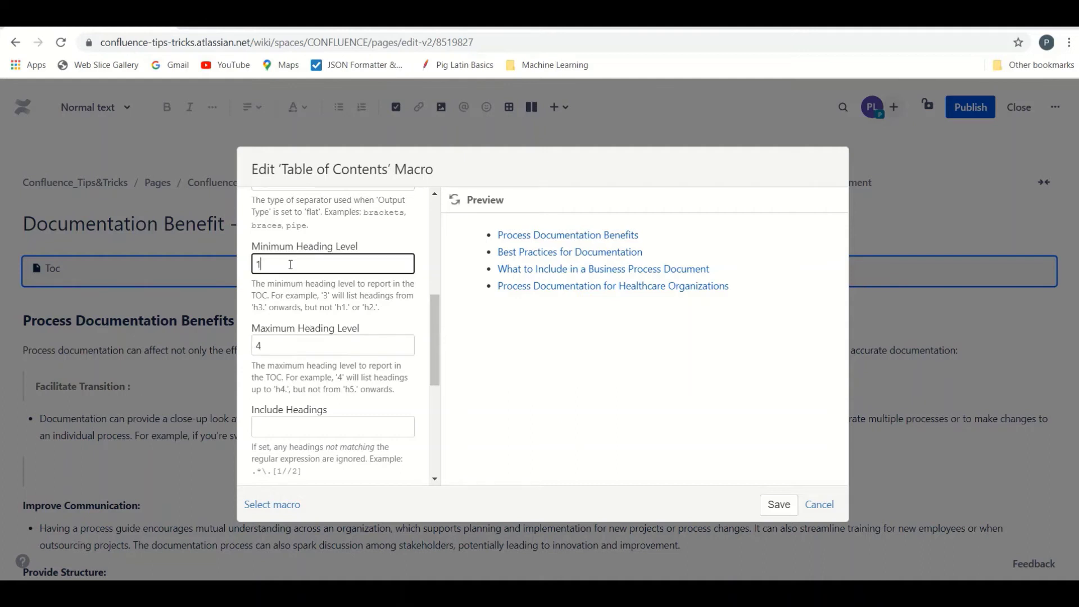
click(282, 354)
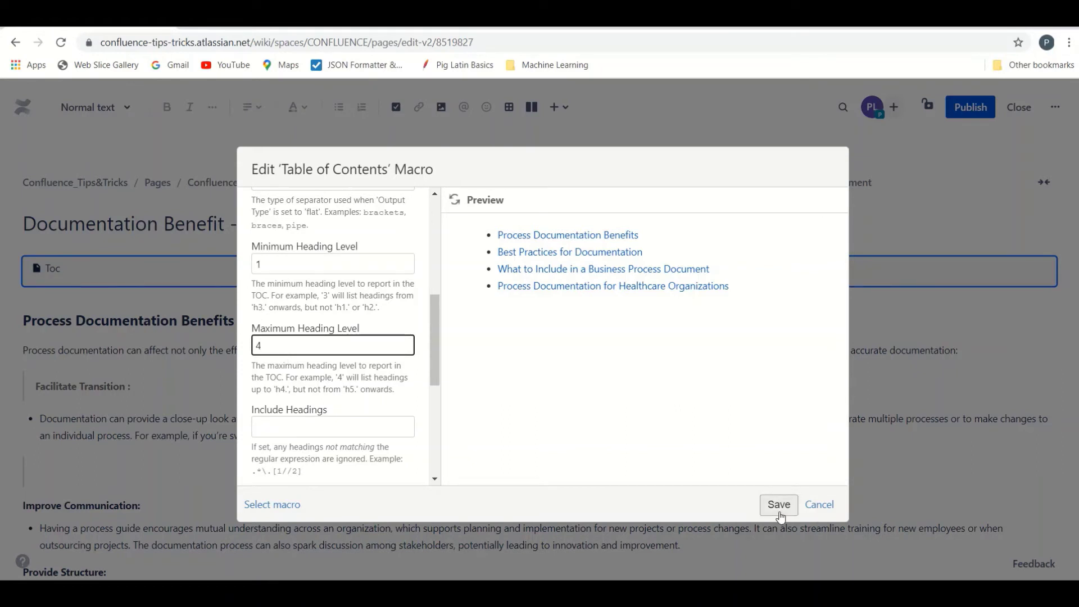
drag(435, 360, 447, 418)
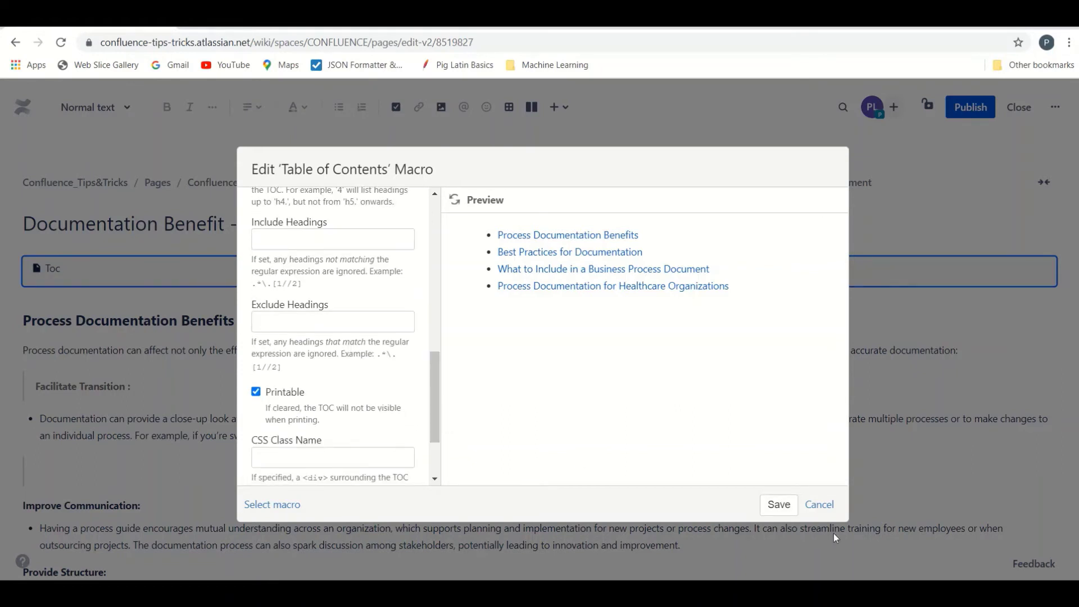
click(778, 504)
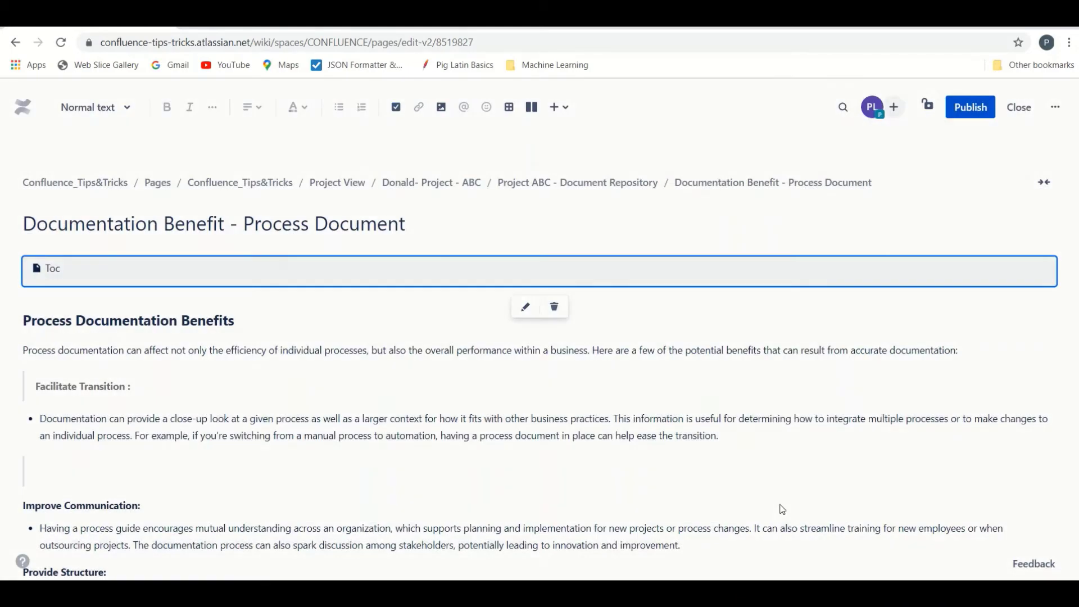
click(962, 106)
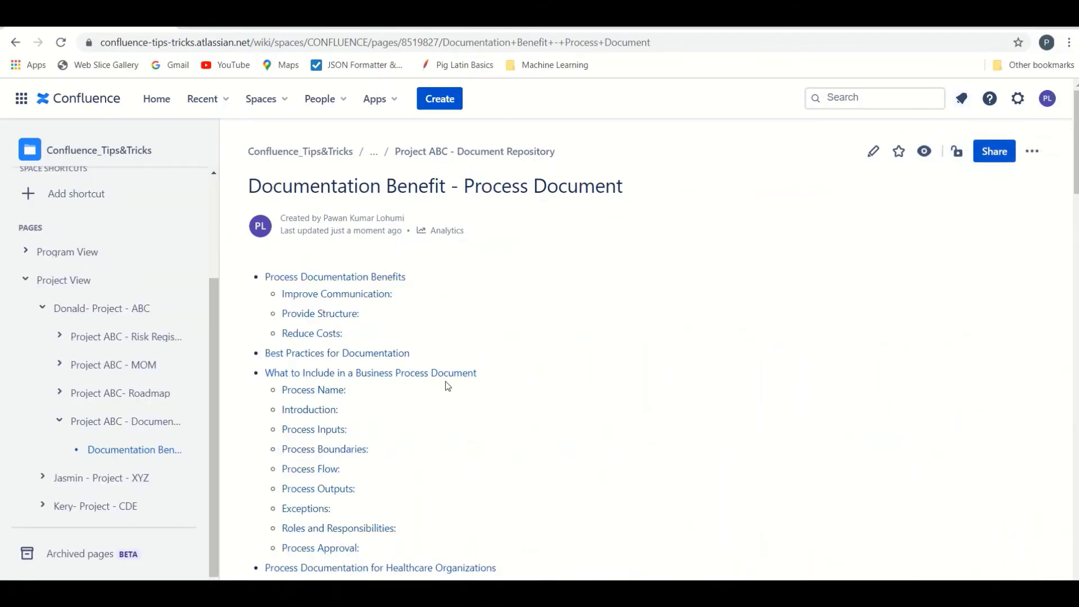
- Follow the Process Inputs entry in the table of contents, return to the list, and review its nested headings
scroll(446, 382, down, 1)
click(328, 364)
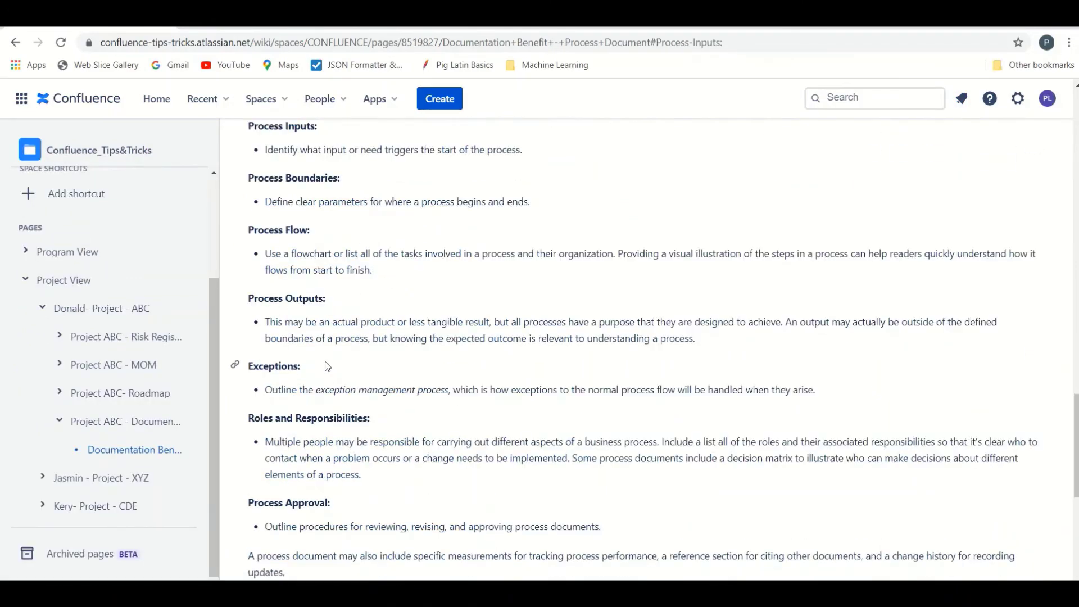
scroll(328, 366, up, 15)
scroll(328, 368, up, 3)
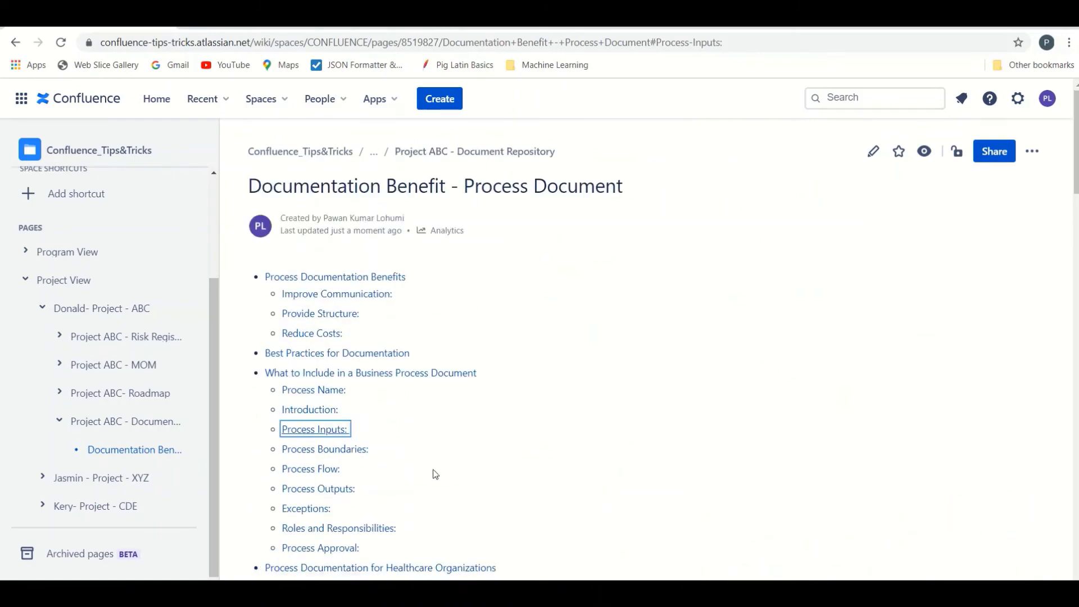
scroll(525, 459, down, 5)
scroll(568, 498, up, 5)
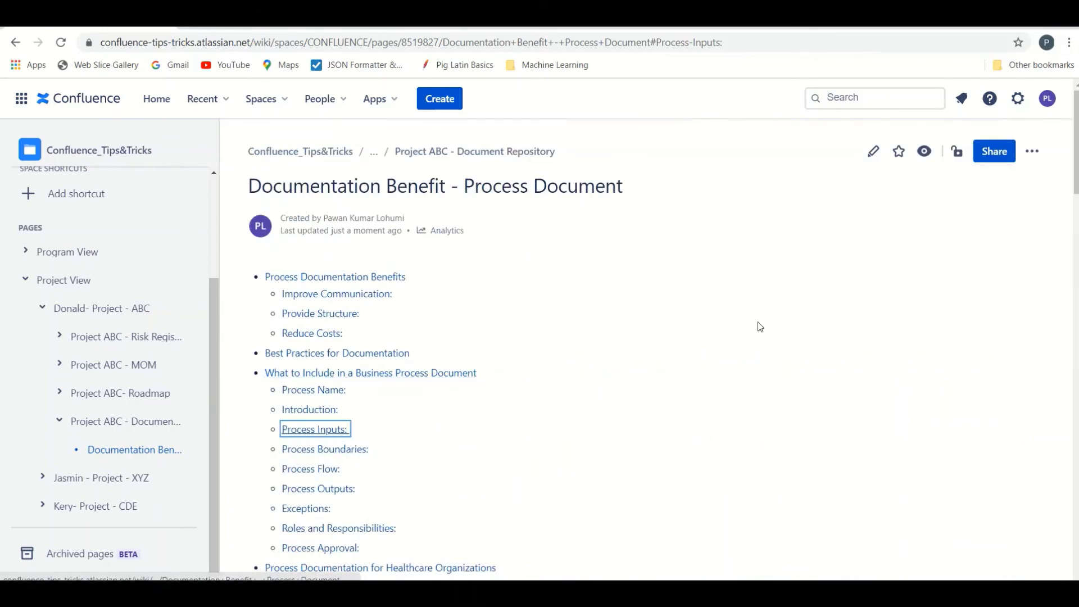
- Reopen the page for editing and try applying Heading 2 to only the words "Process documentation" in the introductory paragraph
click(872, 153)
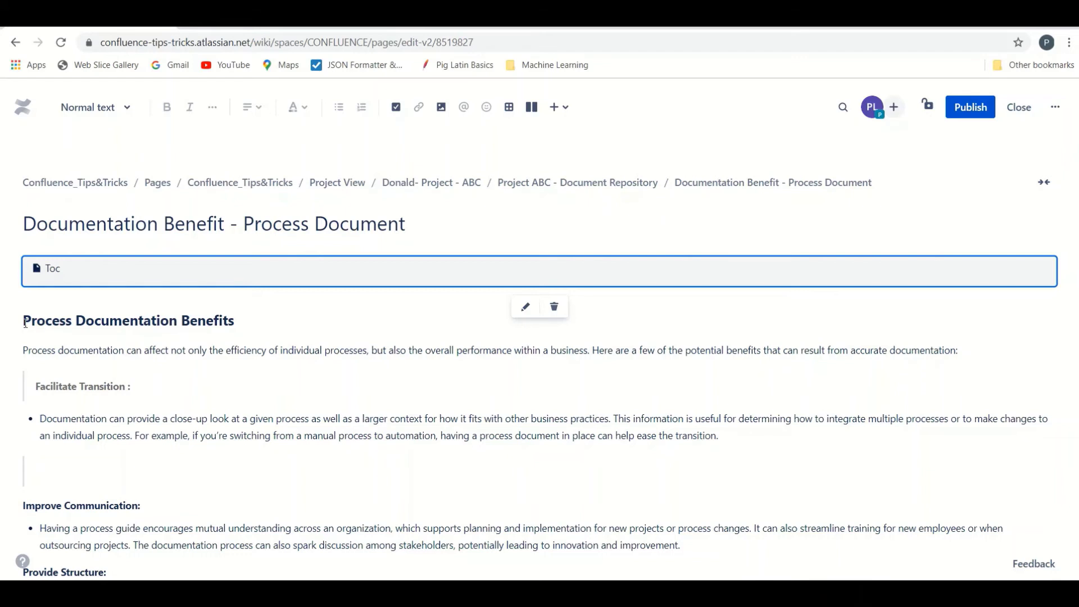
click(63, 350)
click(24, 349)
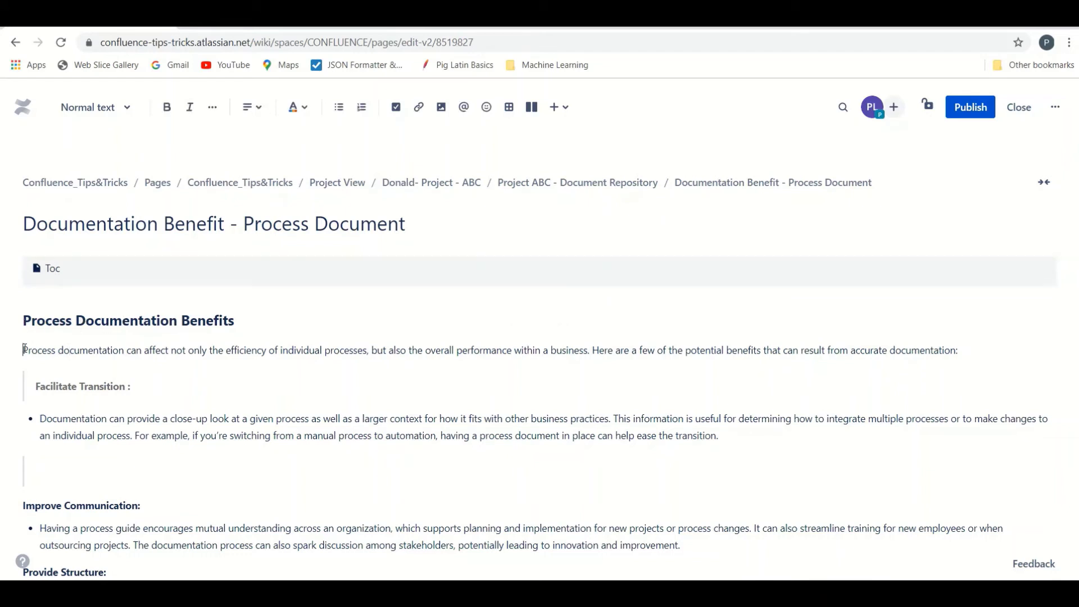
drag(24, 349, 124, 353)
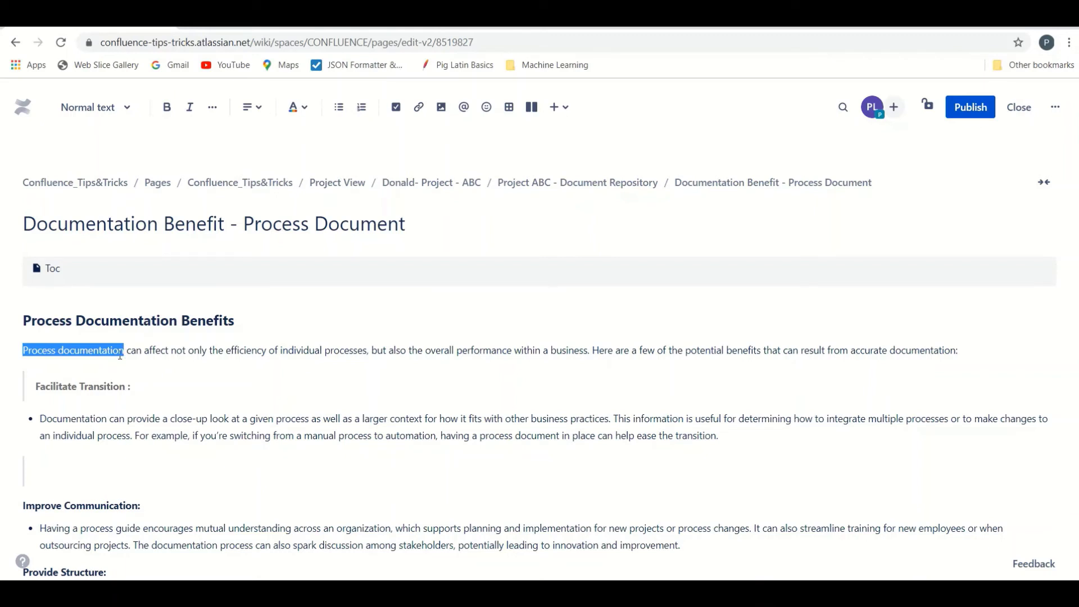
click(94, 363)
click(95, 353)
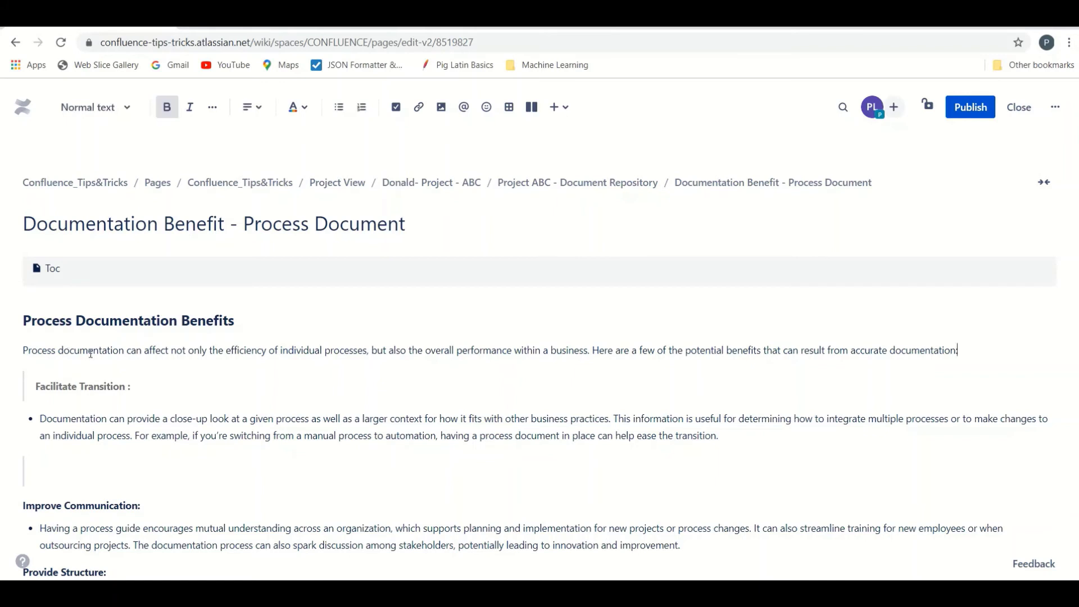
drag(23, 350, 124, 349)
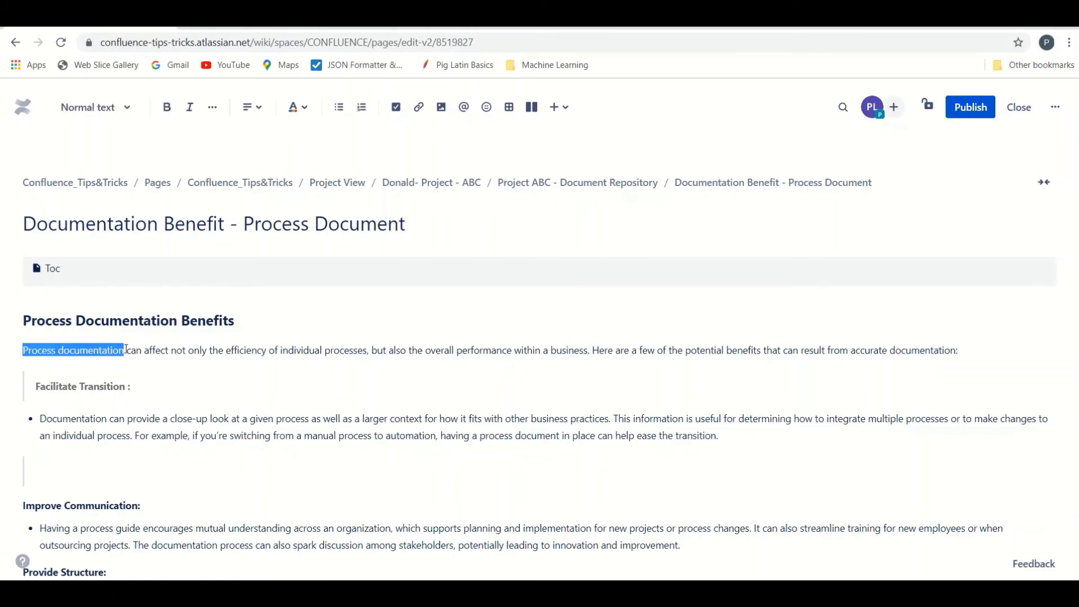
click(130, 110)
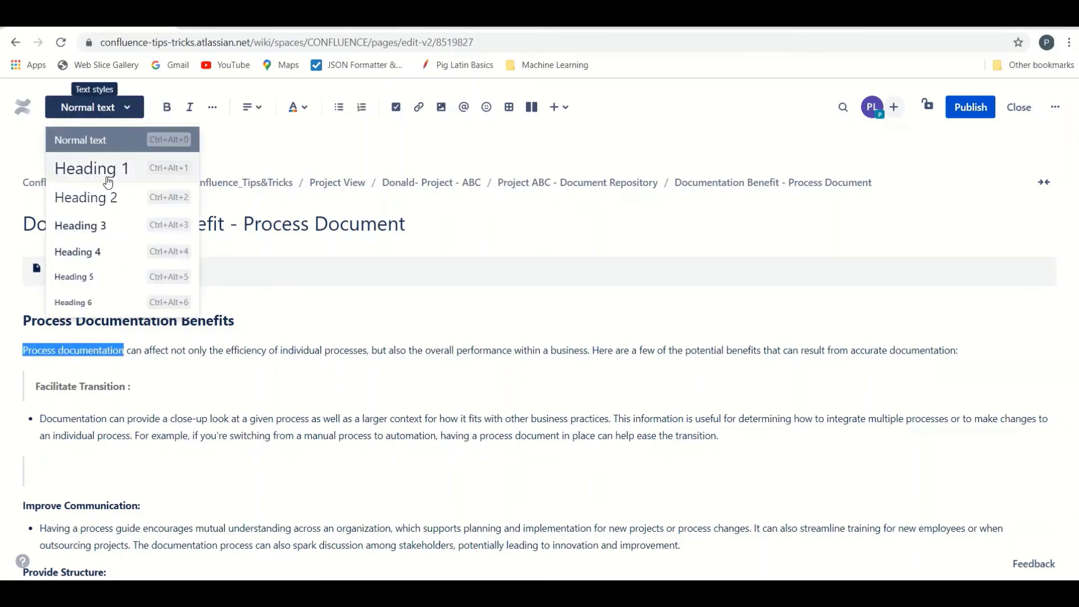
click(106, 197)
click(191, 413)
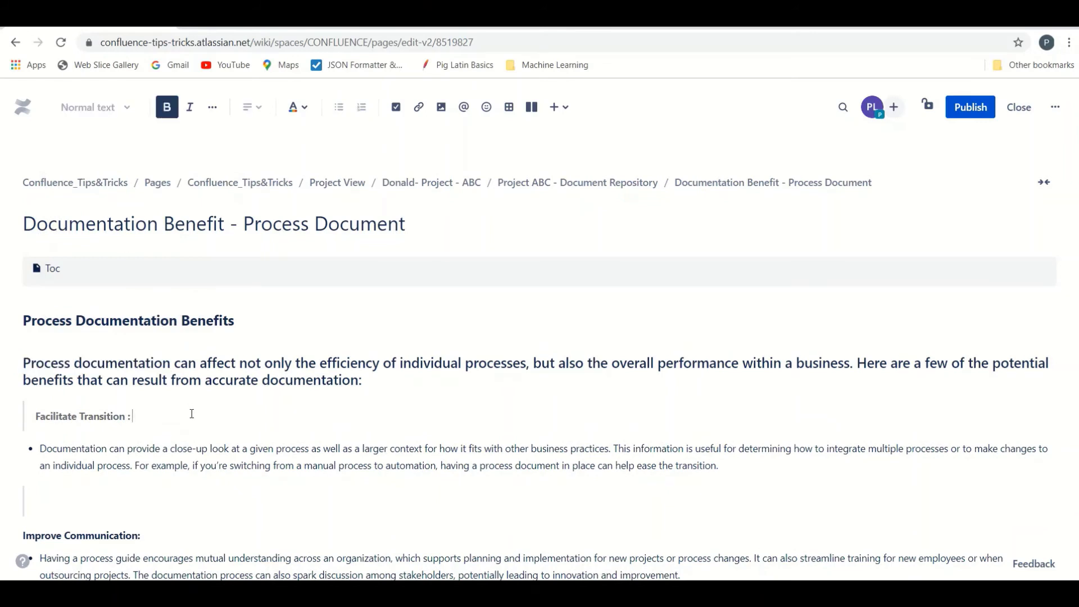
- Undo the Heading 2 style on the introductory paragraph and publish the page
key(ctrl+z)
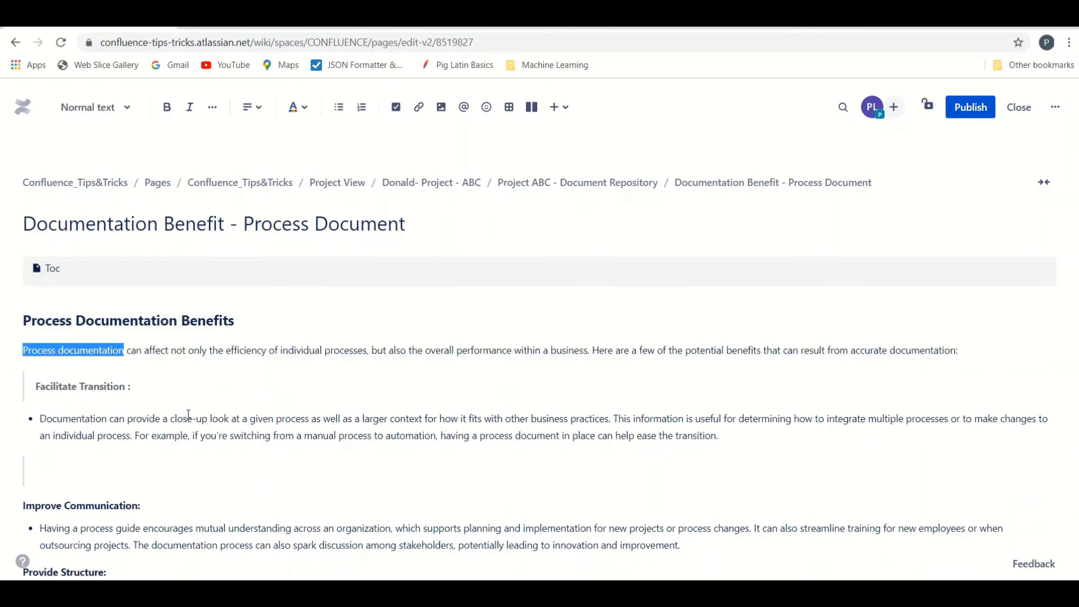
click(176, 358)
click(971, 108)
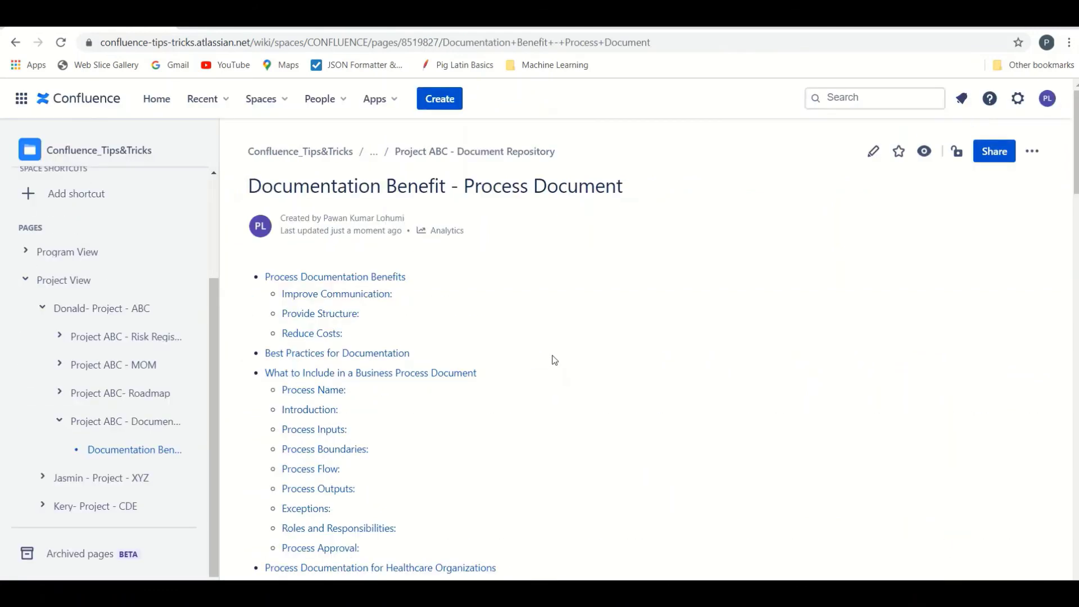
- View the Project - ABC - Progress page under Project ABC- Roadmap and the ABC - Test Risk-1 page under Project ABC - Risk Register
click(59, 393)
click(118, 448)
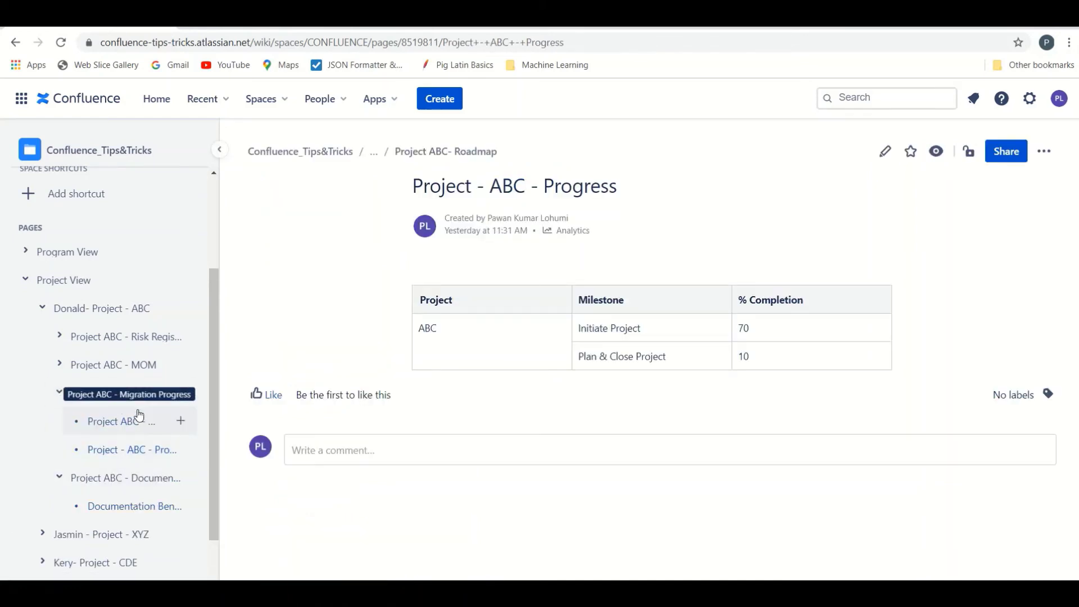
click(60, 335)
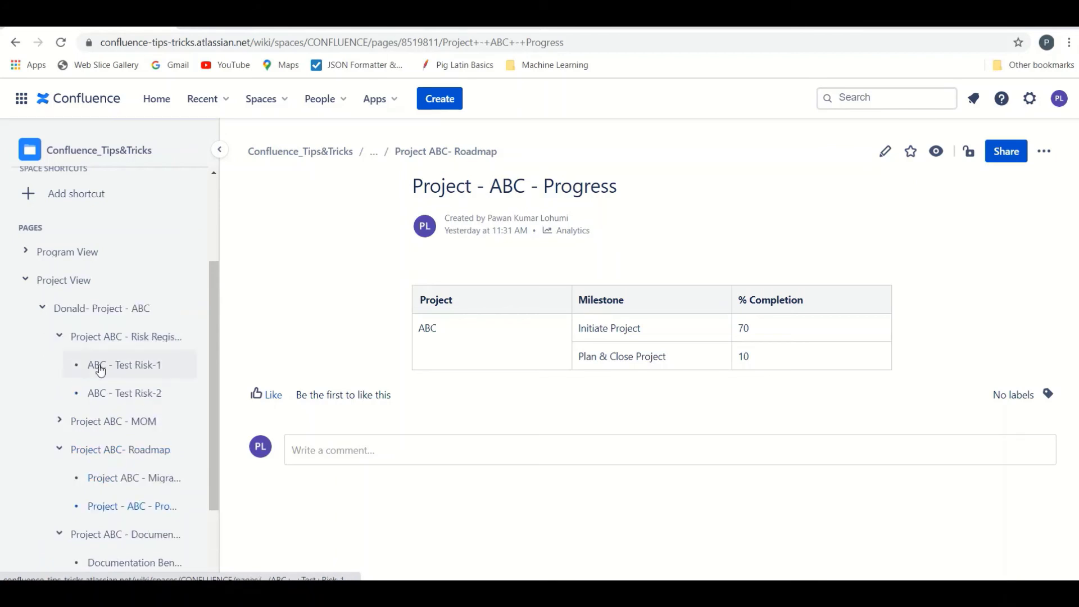
click(101, 368)
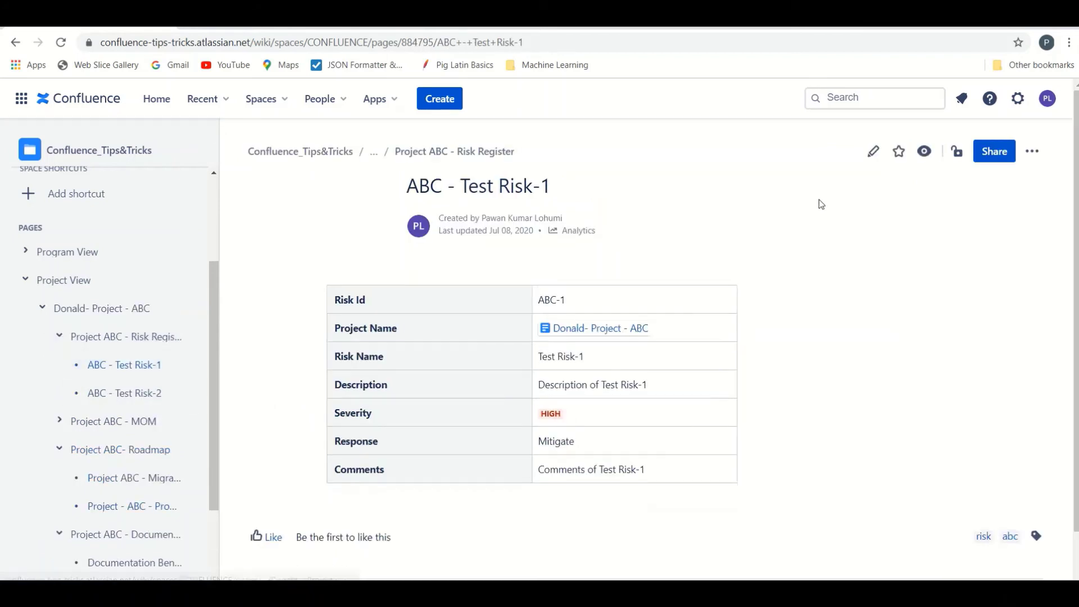
- Edit the ABC - Test Risk-1 page and add the lines "qweqwoeyqowey", "asdgasgfiuasgf" and "ashoasfgasfgsosfhoafhawo" below the existing text in the Comments cell
click(872, 152)
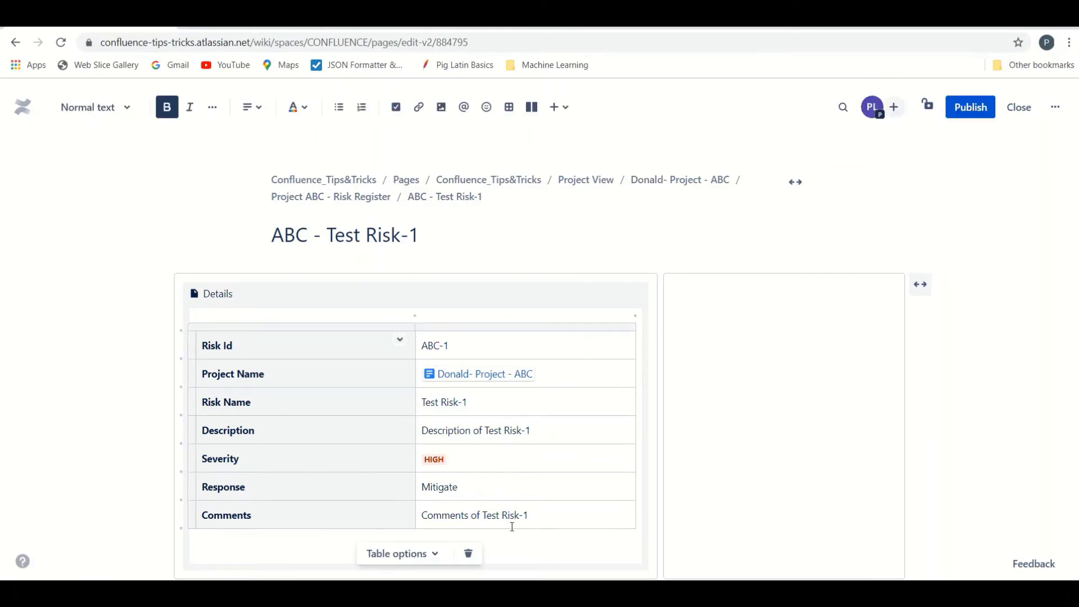
click(528, 515)
key(Return)
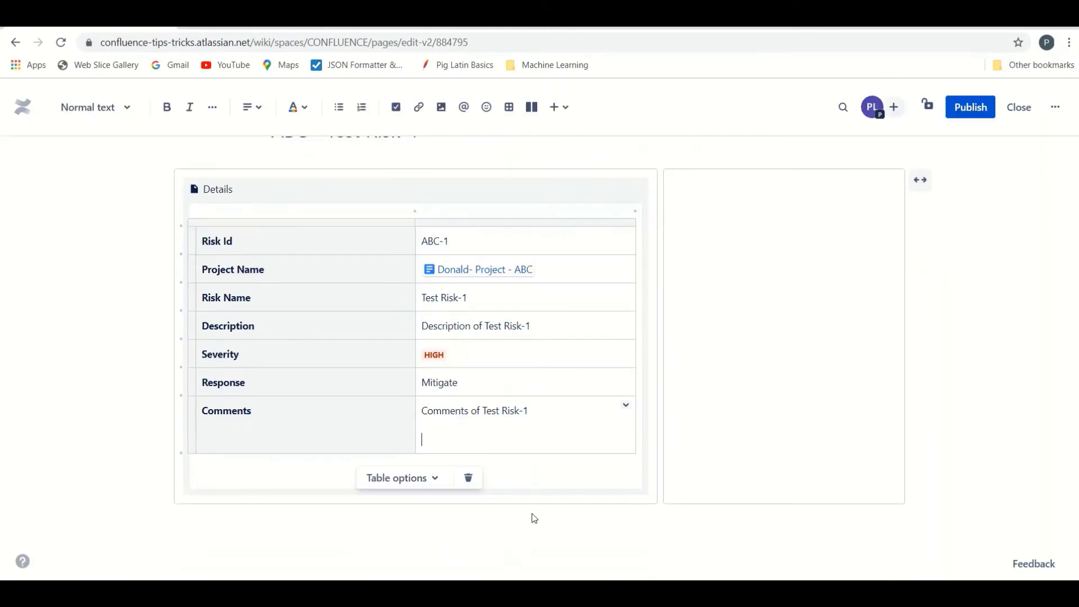
text(qweqwoeyqowey)
key(Return)
text(asdgasgfiuasgf)
key(Return)
text(ashoasfga)
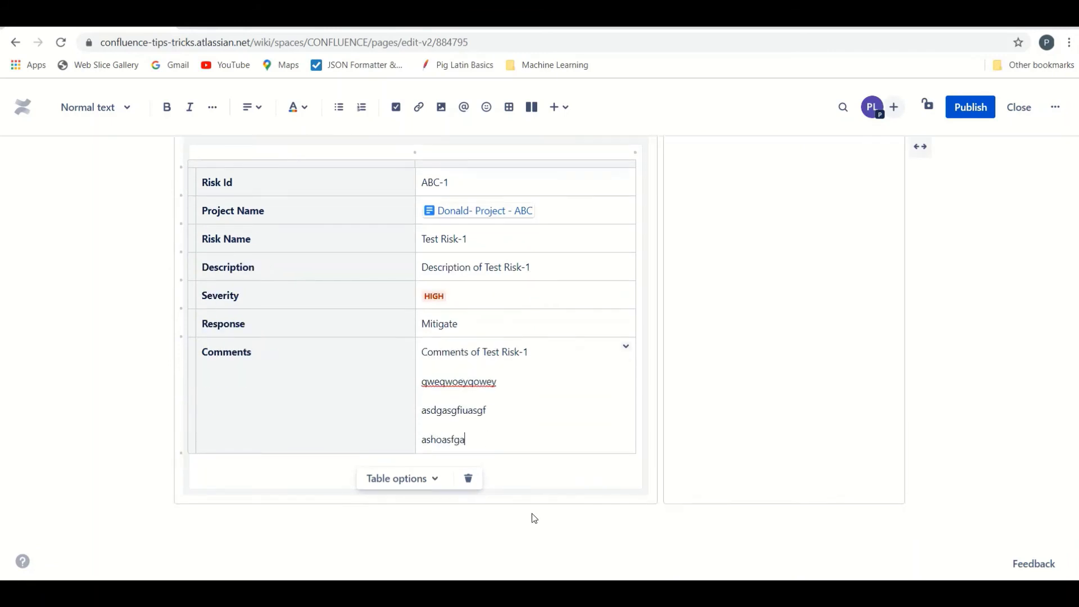
text(sfgsosfhoafhawo)
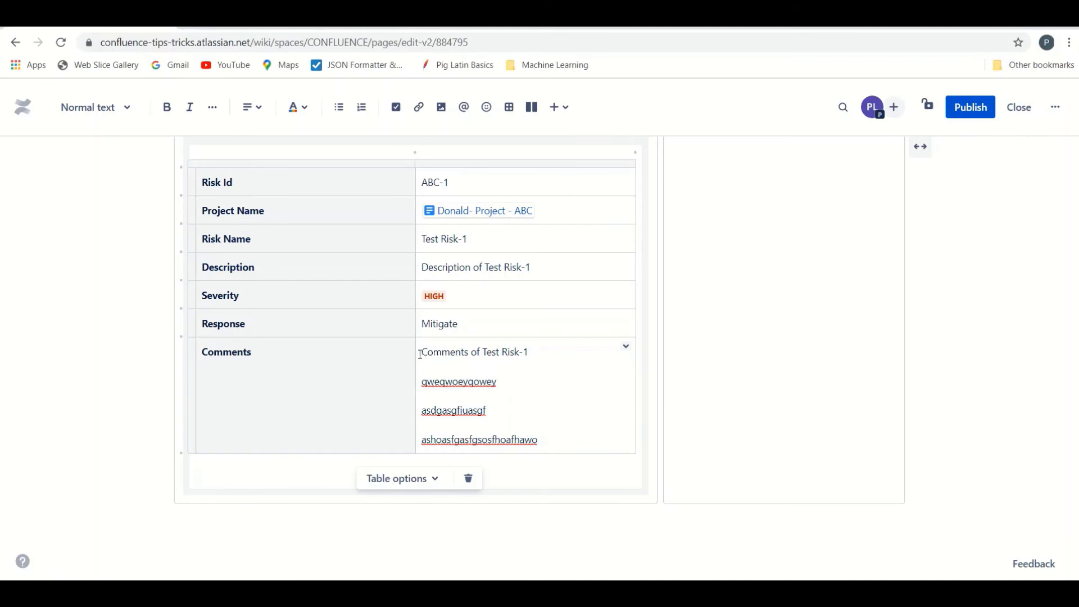
- Extend the Comments cell with the lines "dfsodghdsklughkd", "klasuhgkdsghdsklughdskulgdhsdgh" and "ohglhdgsdghdslghdsl"
scroll(420, 354, up, 1)
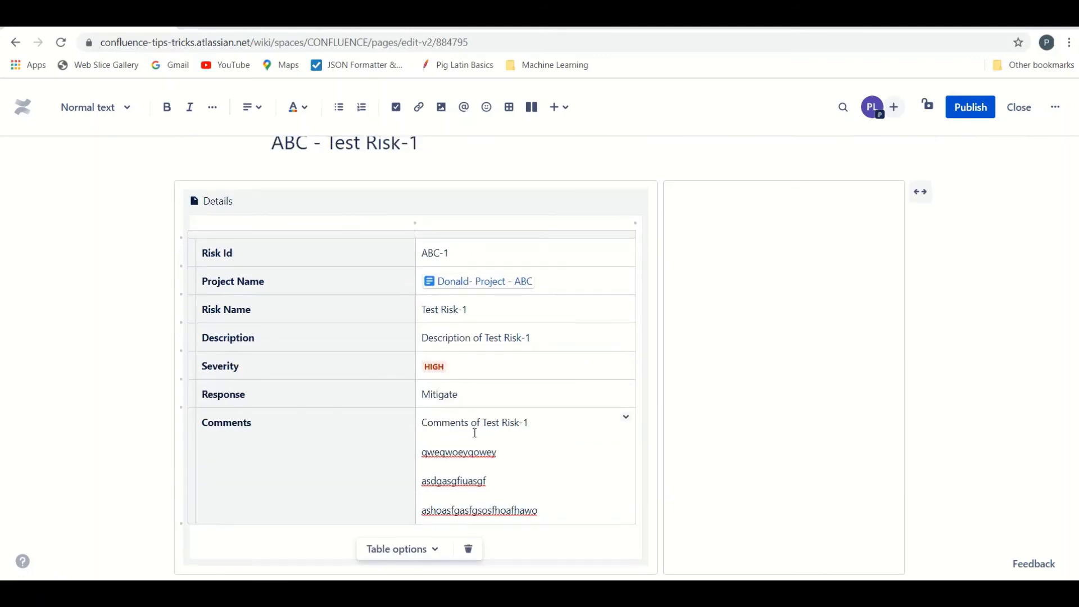
click(556, 520)
key(Return)
text(dfsodghdsklughkd)
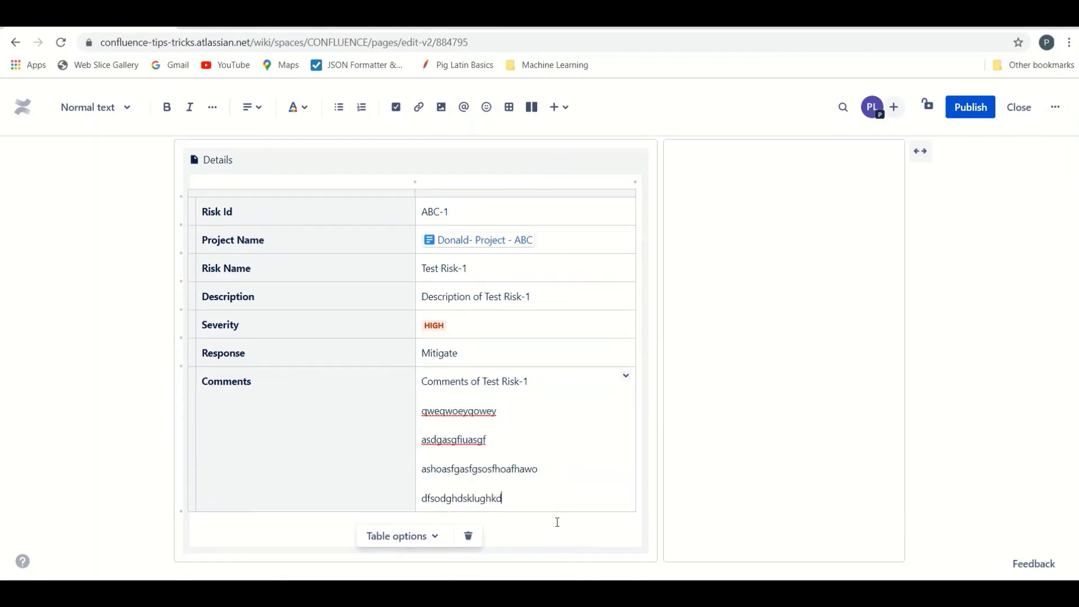
key(Return)
text(klasuhgkdsghdsklughdskulgdhsdgh)
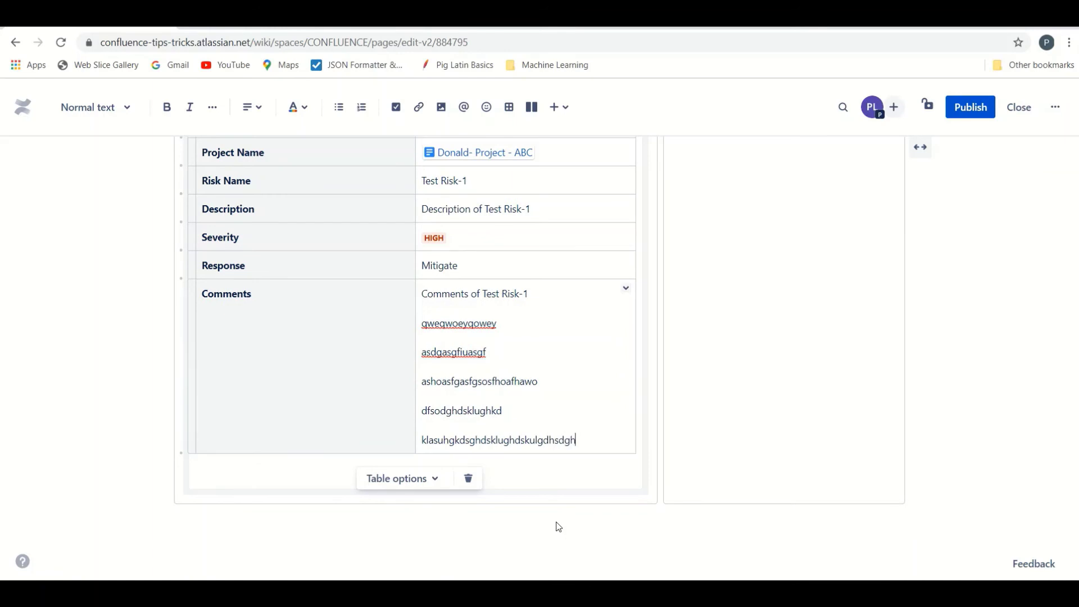
key(Return)
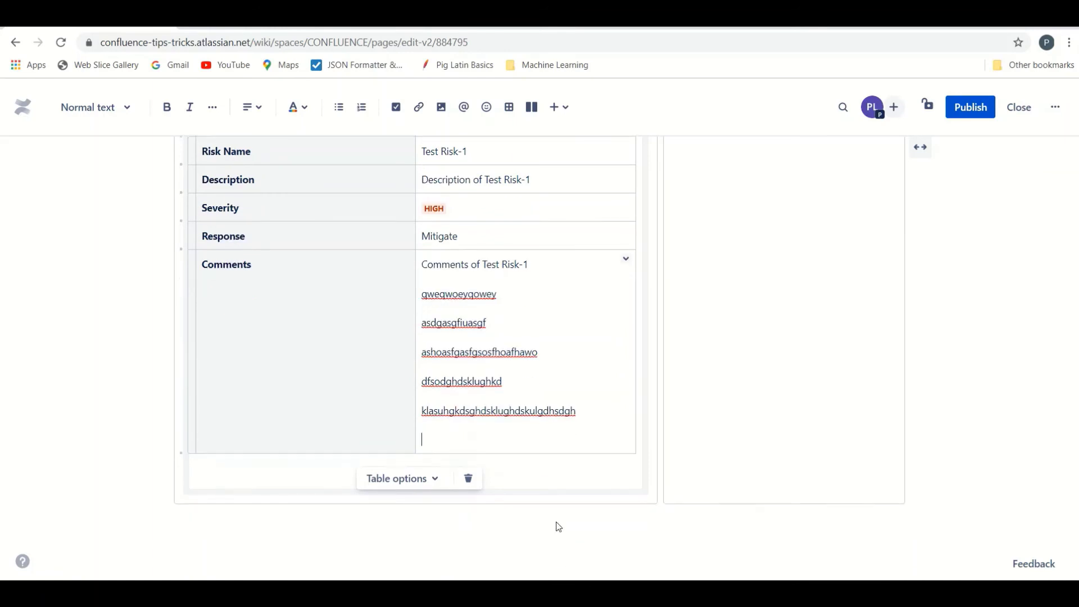
text(ohglhdgsdghdslghdsl)
scroll(558, 527, up, 4)
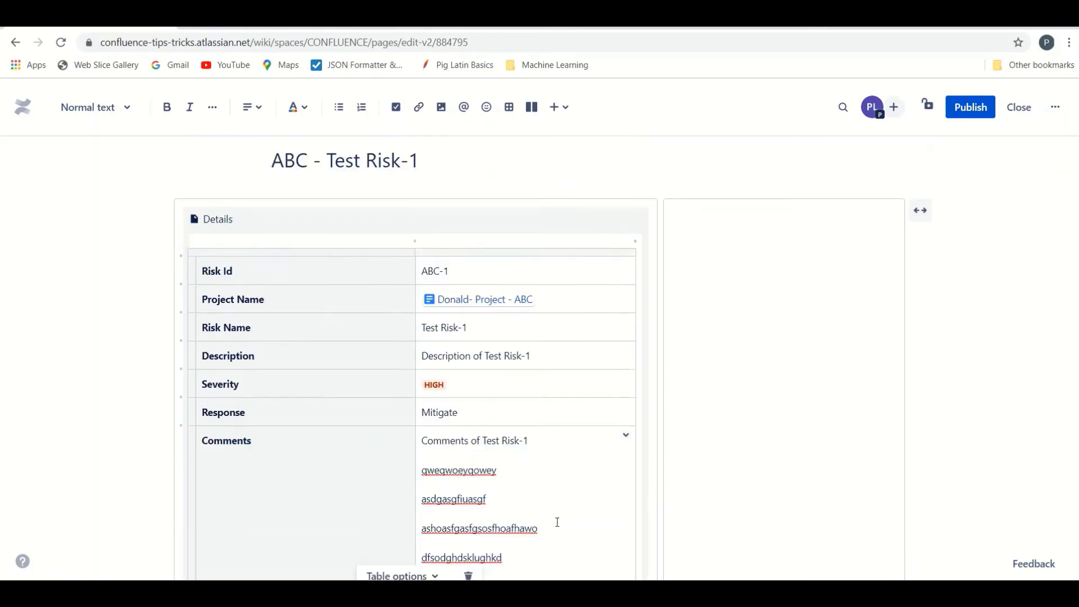
scroll(557, 521, down, 1)
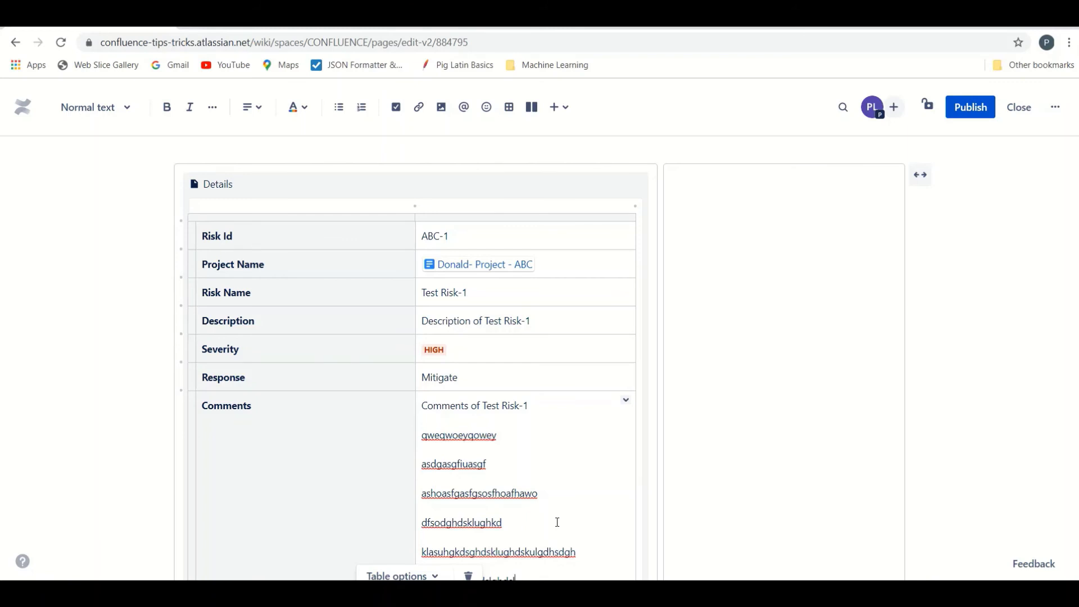
- Select all the text in the Comments cell, and insert an empty line above "Comments of Test Risk-1"
click(452, 420)
click(423, 434)
click(431, 424)
scroll(486, 445, down, 2)
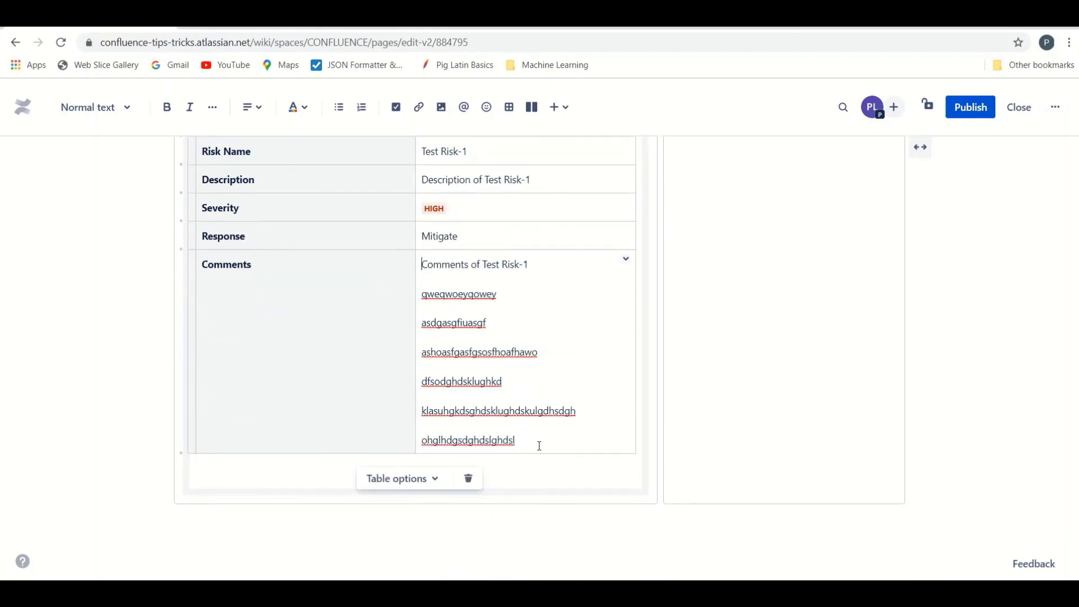
drag(535, 442, 422, 266)
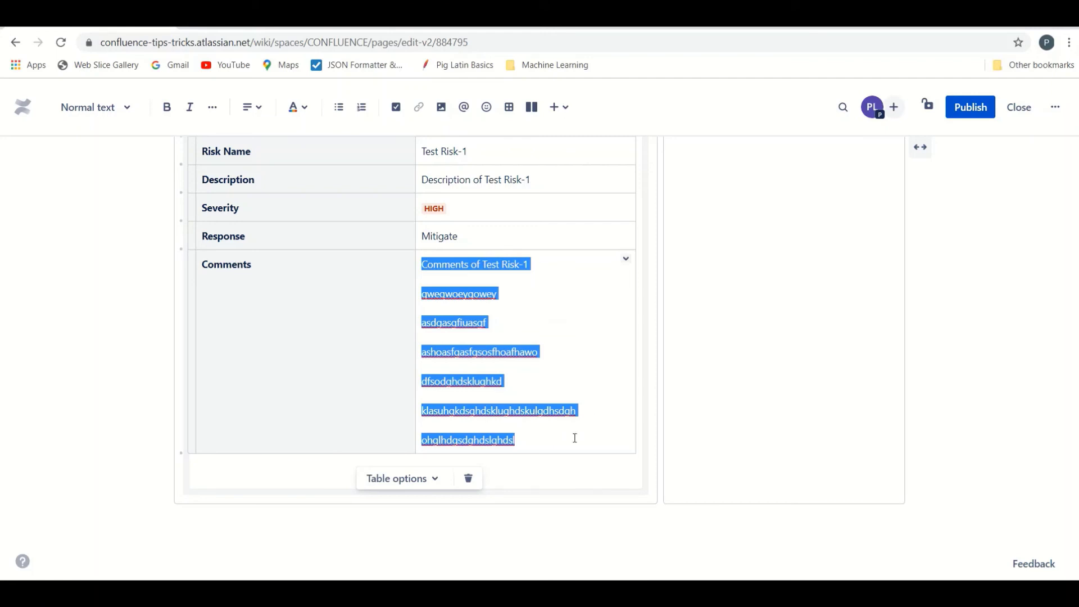
click(422, 271)
key(Return)
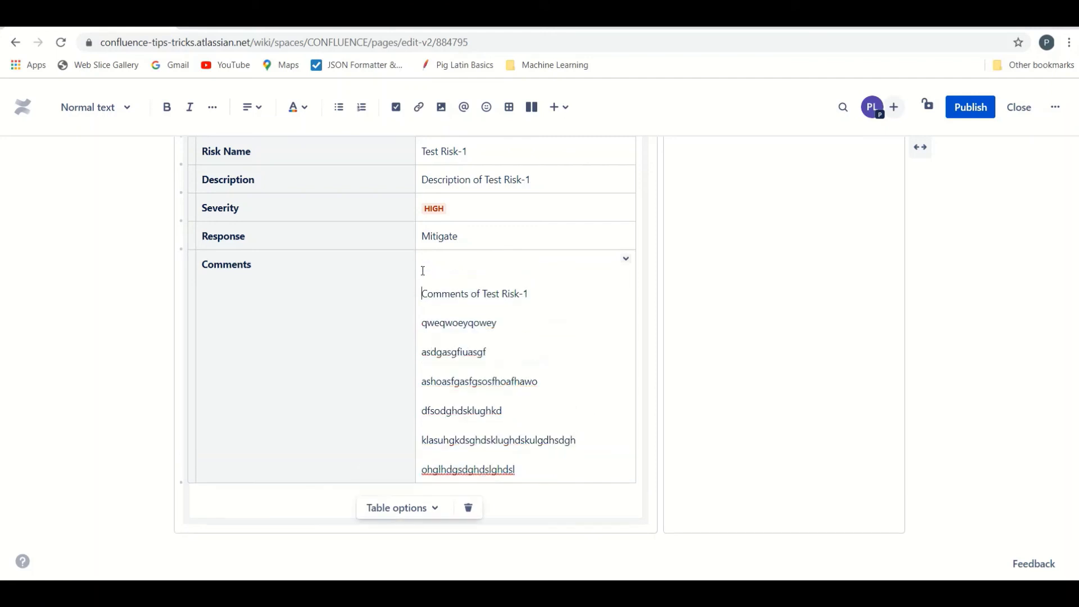
click(571, 113)
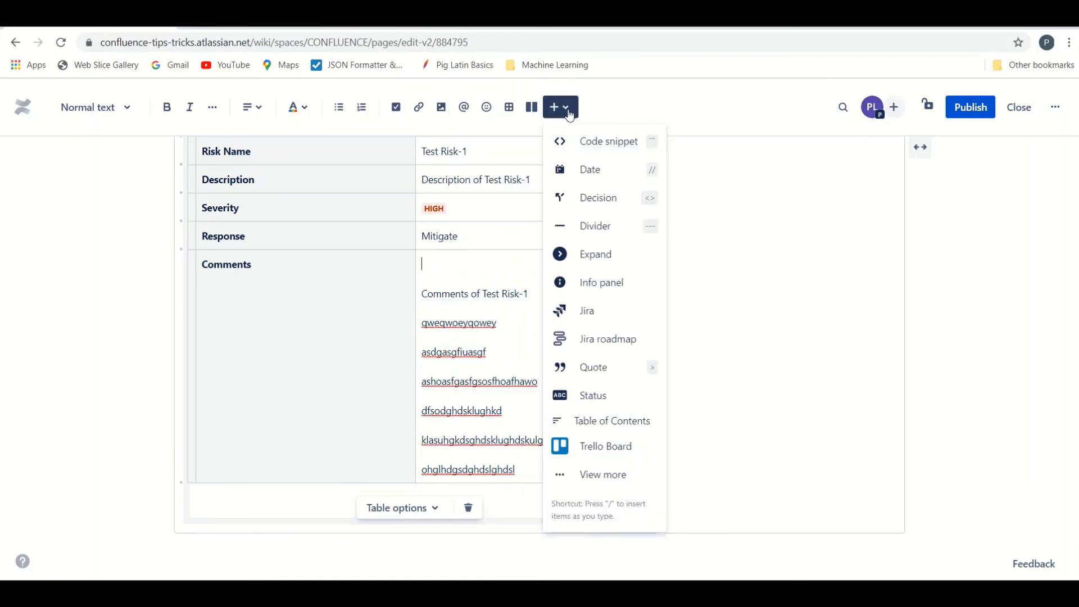
click(612, 474)
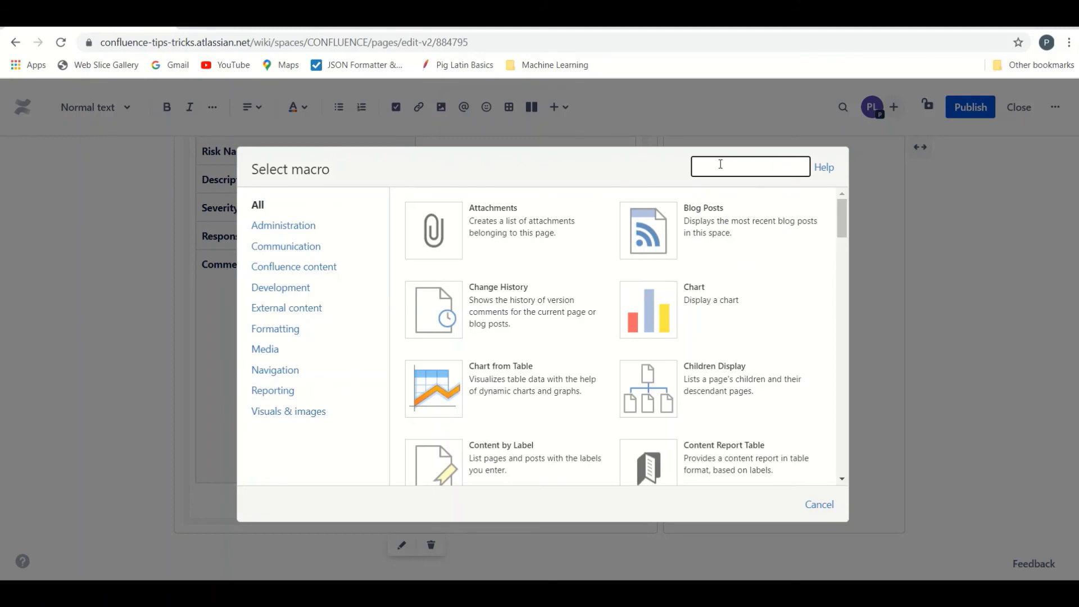
click(817, 517)
- Insert an Expand section in the Comments cell containing the lines "afsfasfasfaslfhasfjh", "asfkaghsfkasfgklas" and "afkasgfklasgfklasgf"
click(563, 113)
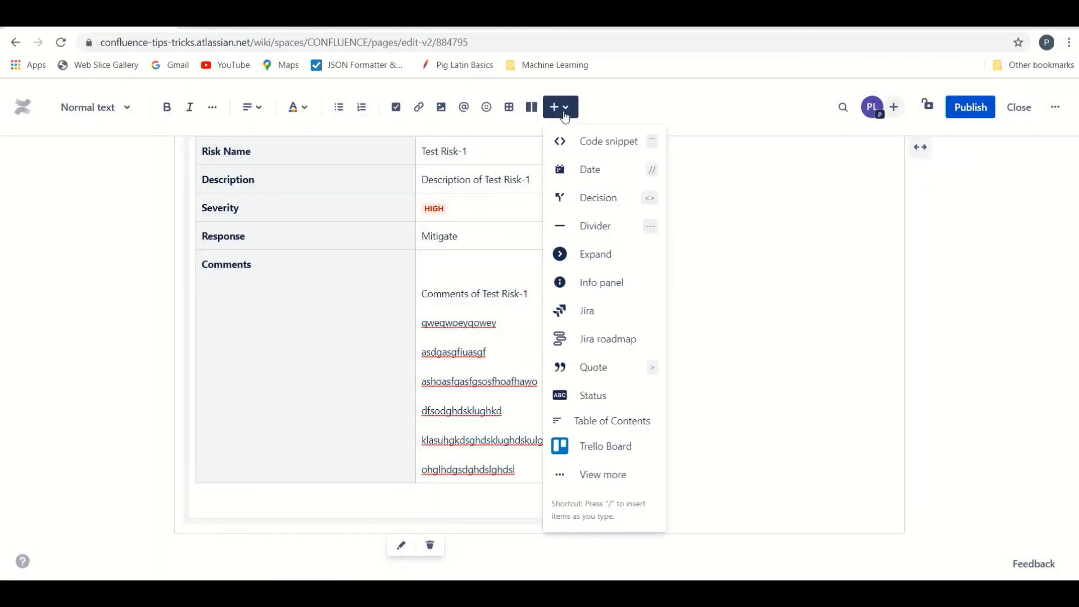
click(590, 259)
text(afsfasfasfaslfhasfjh)
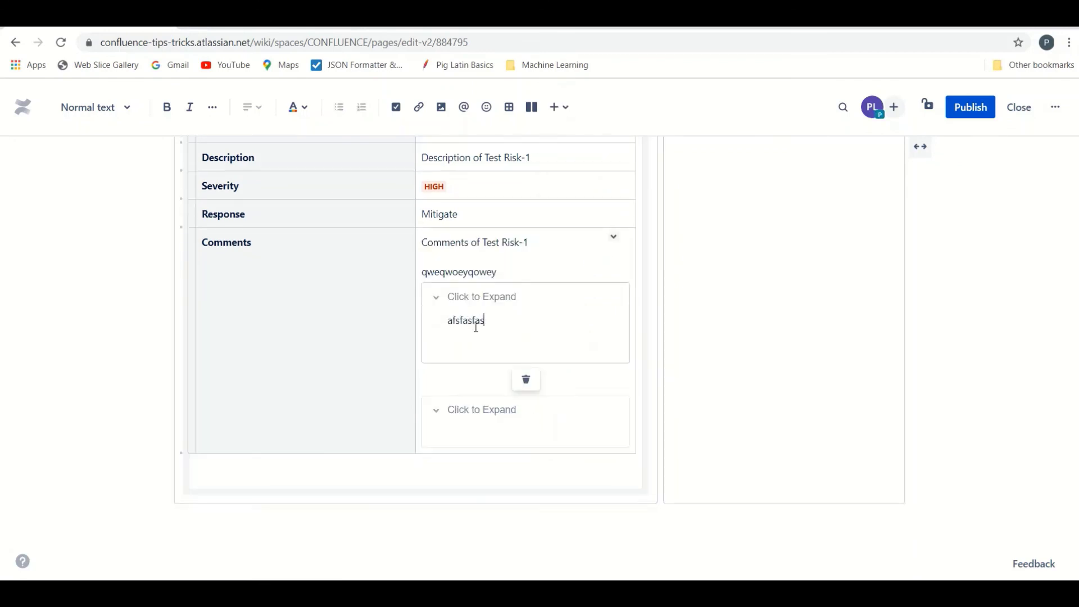
key(Return)
text(asfkaghsfkasfgklas)
key(Return)
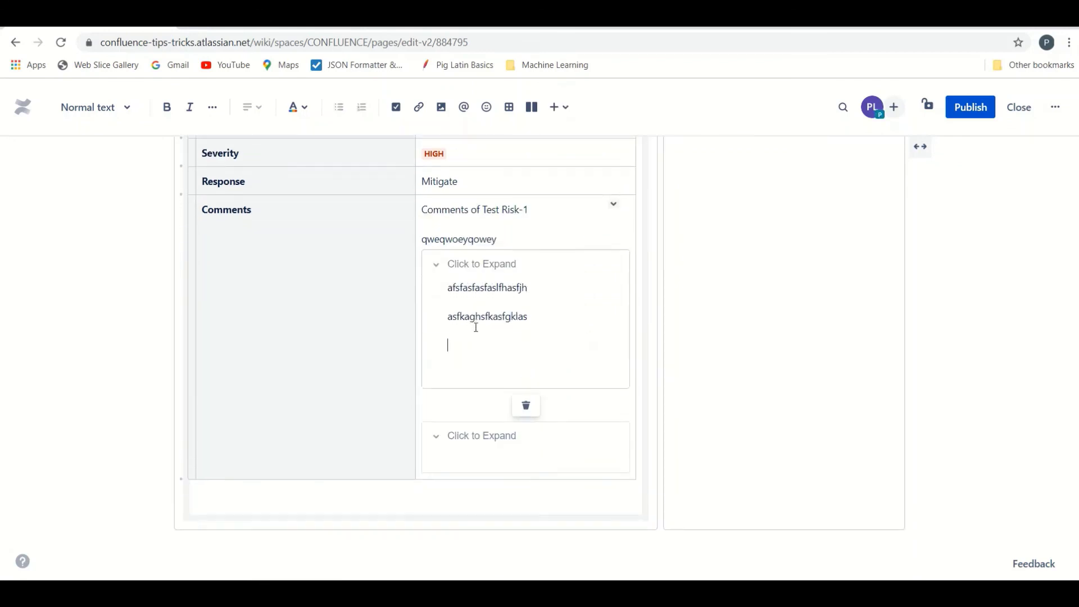
text(afkasgfklasgfklasgf)
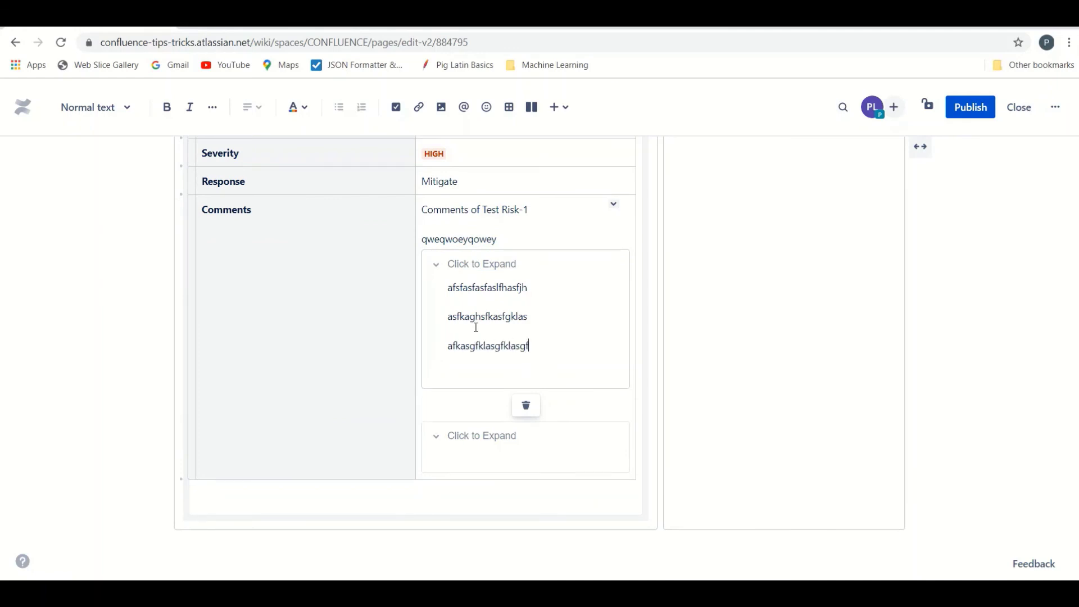
- Remove the extra empty Expand section and delete the text "qweqwoeyqowey" from the Comments cell
click(457, 453)
click(534, 490)
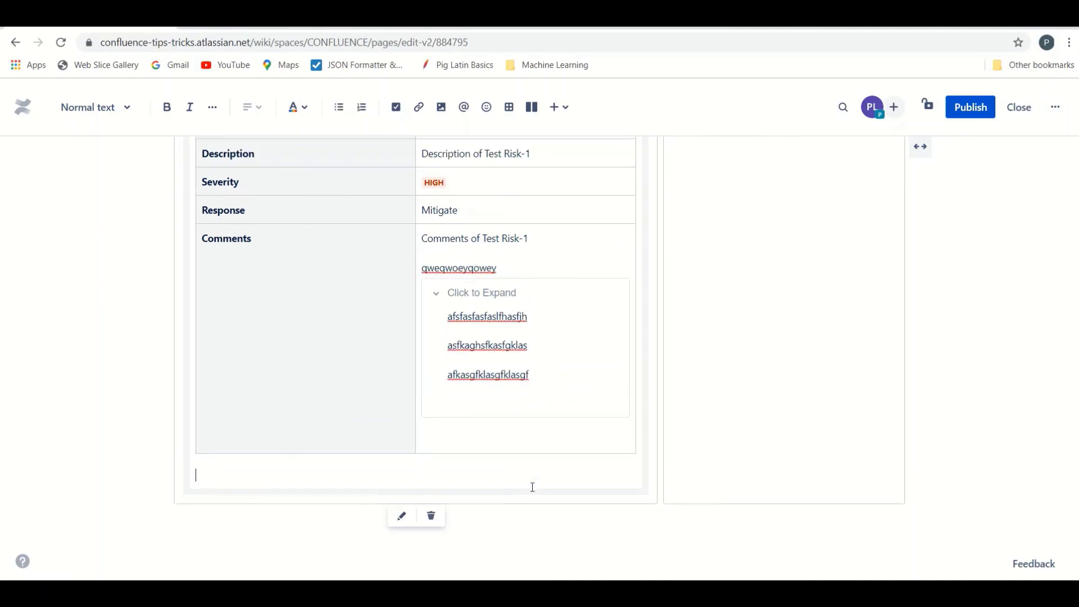
click(457, 440)
double_click(488, 267)
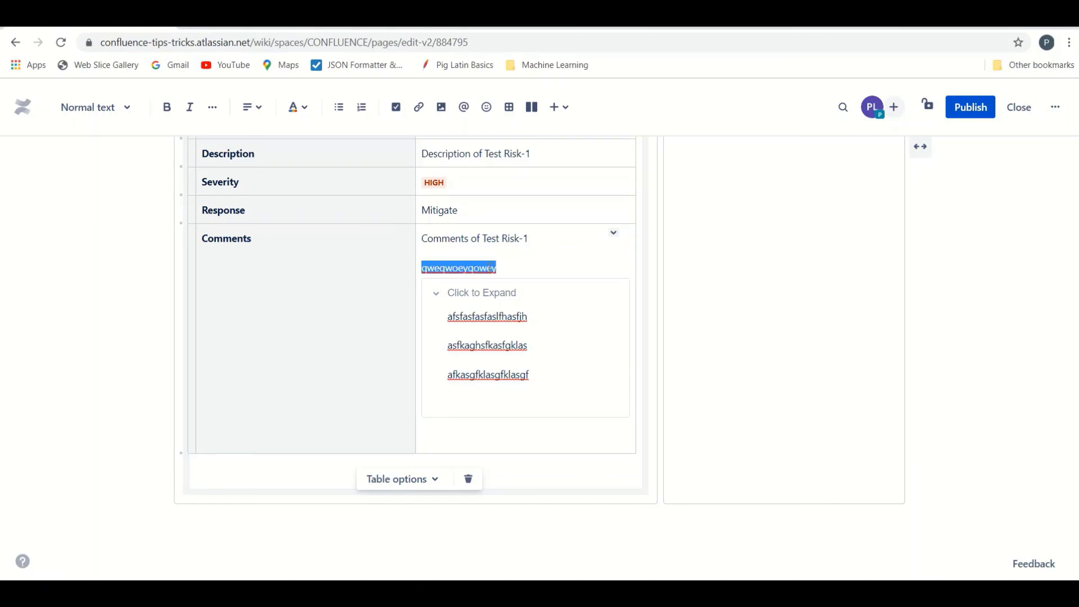
key(BackSpace)
- Add the line "dasfkkjbsfbasfbaslf;bslfkbaslfaslfvasjfvasfsfbasfkjgasjfkgaskfgas" at the end of the Expand section and publish the page
click(514, 399)
text(das)
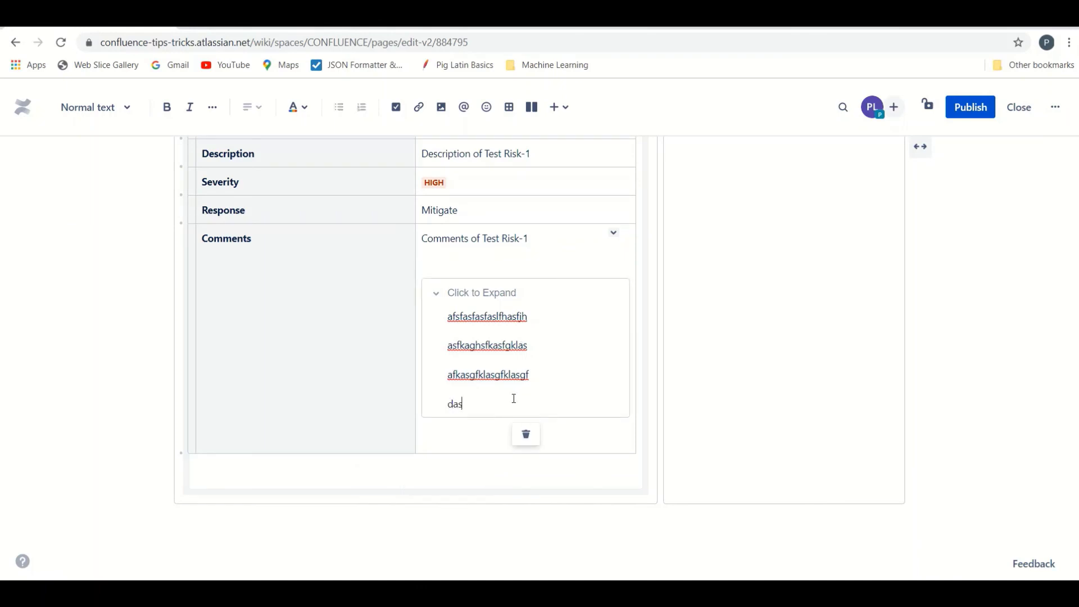
text(fkkjbsfbasfbaslf;bslfkbaslfaslfv)
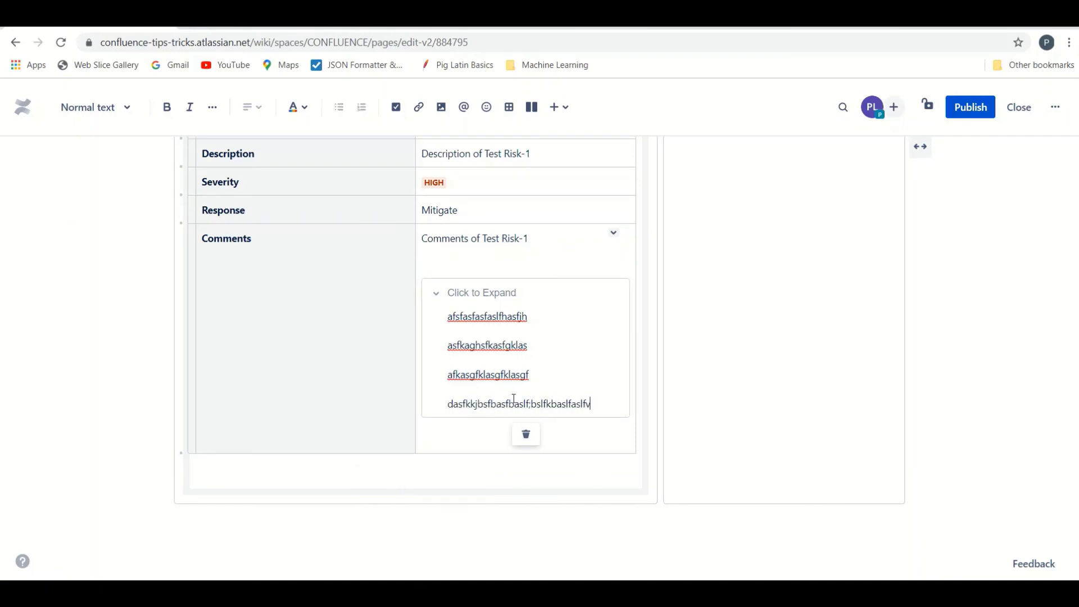
text(asjfvasfsfbasfkjgasjfkgaskfgas)
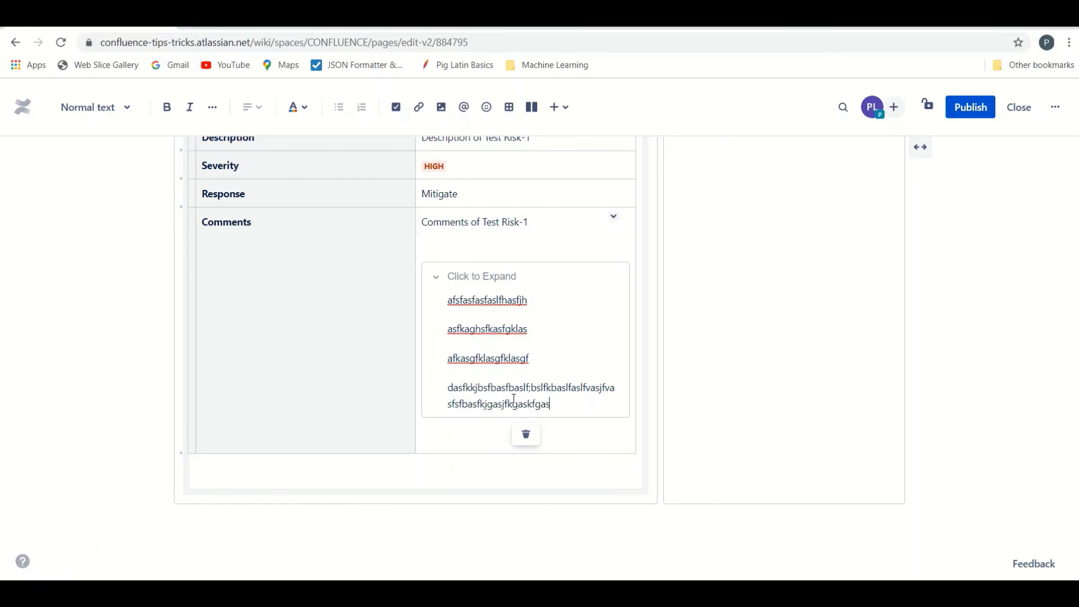
click(531, 246)
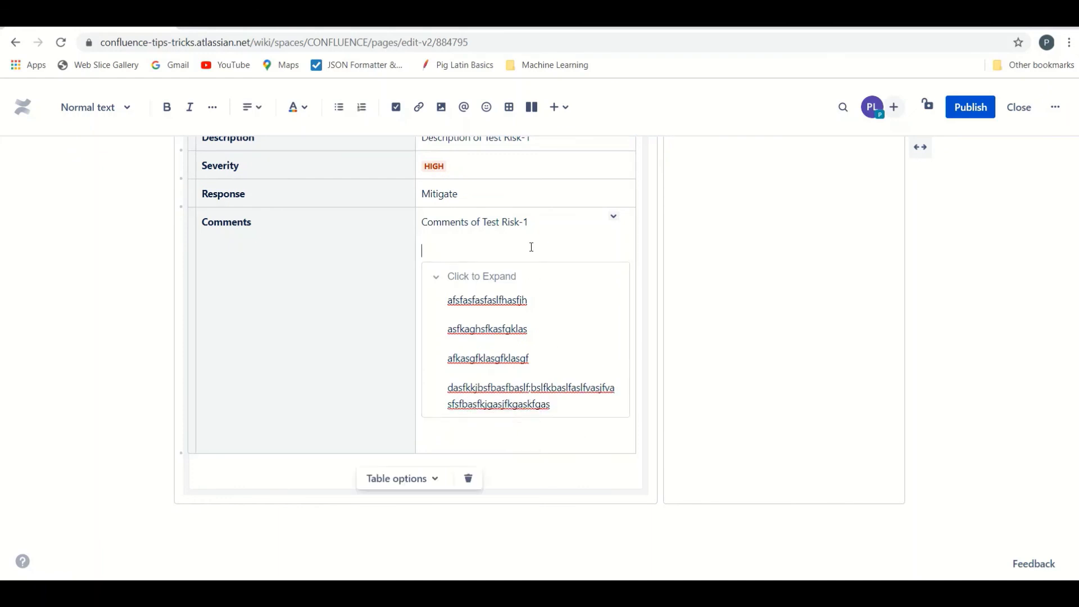
click(966, 108)
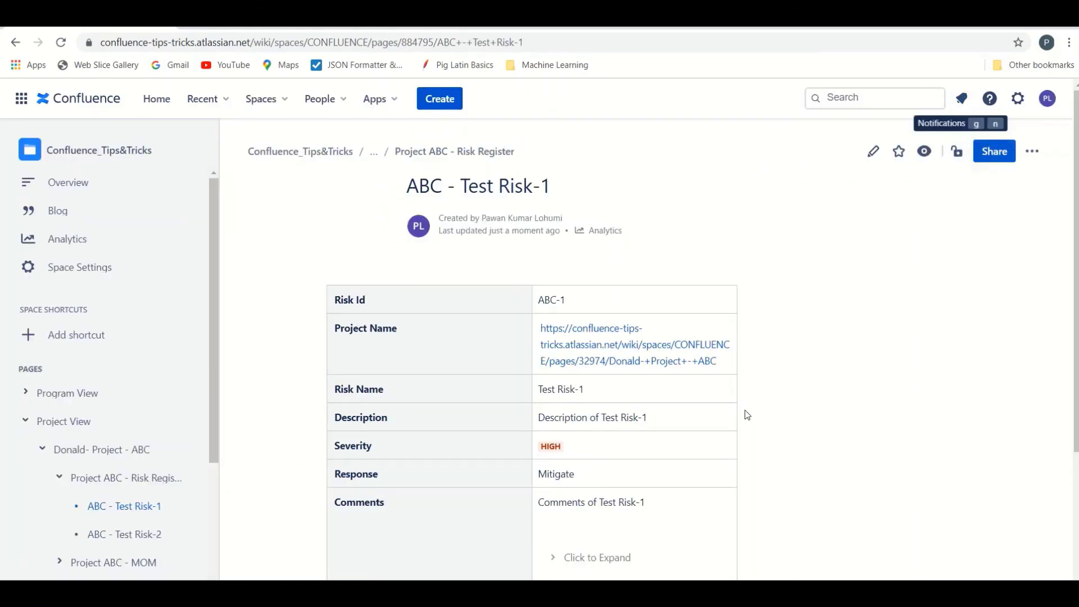
- Expand and collapse the Comments section on the published page twice to check its hidden content, and return to the page title
scroll(748, 415, down, 3)
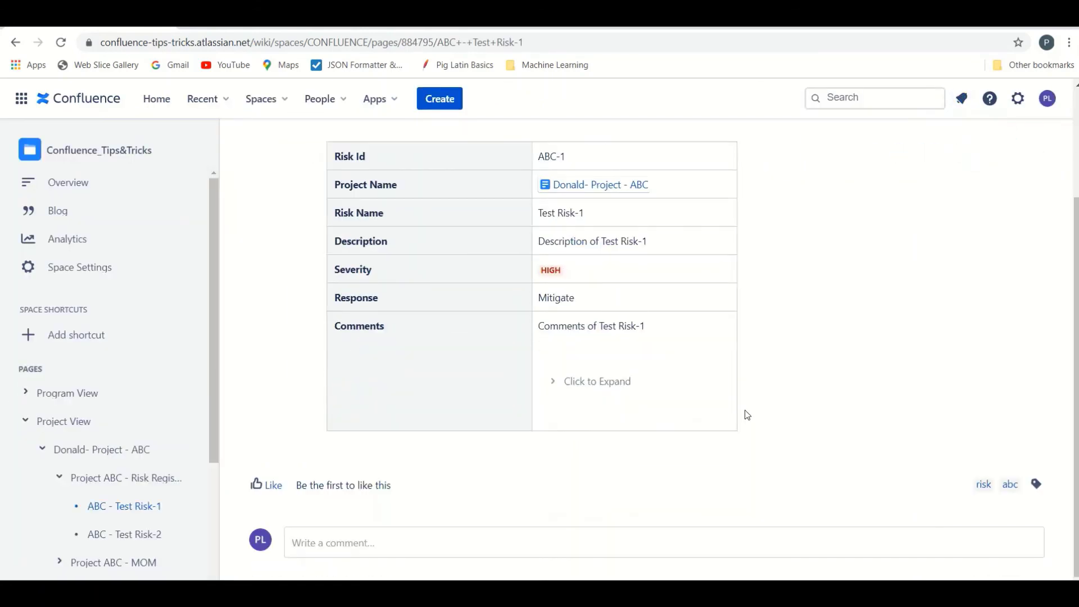
click(573, 390)
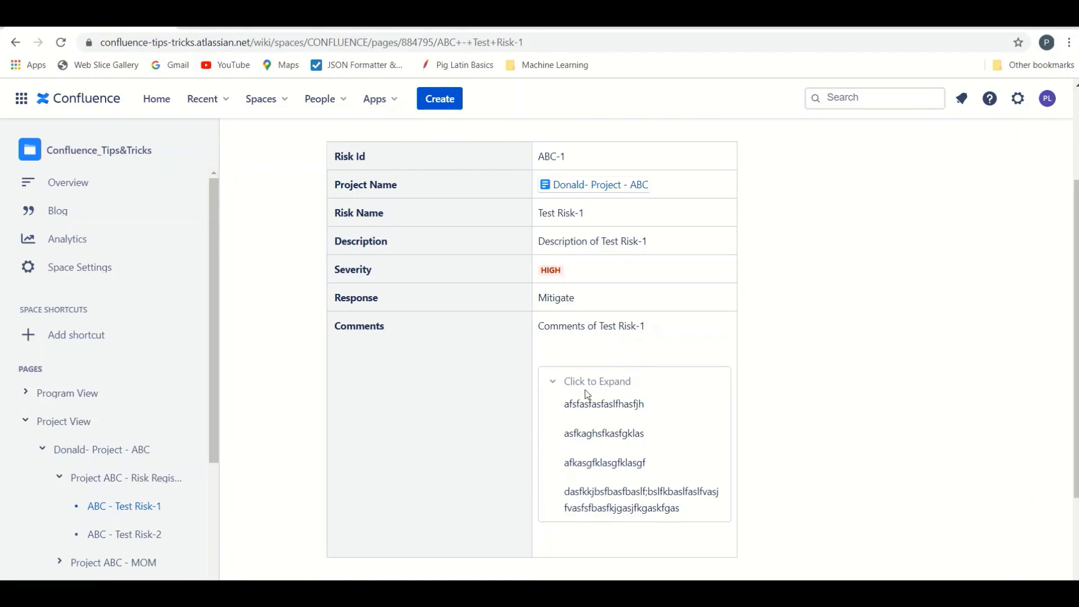
click(579, 387)
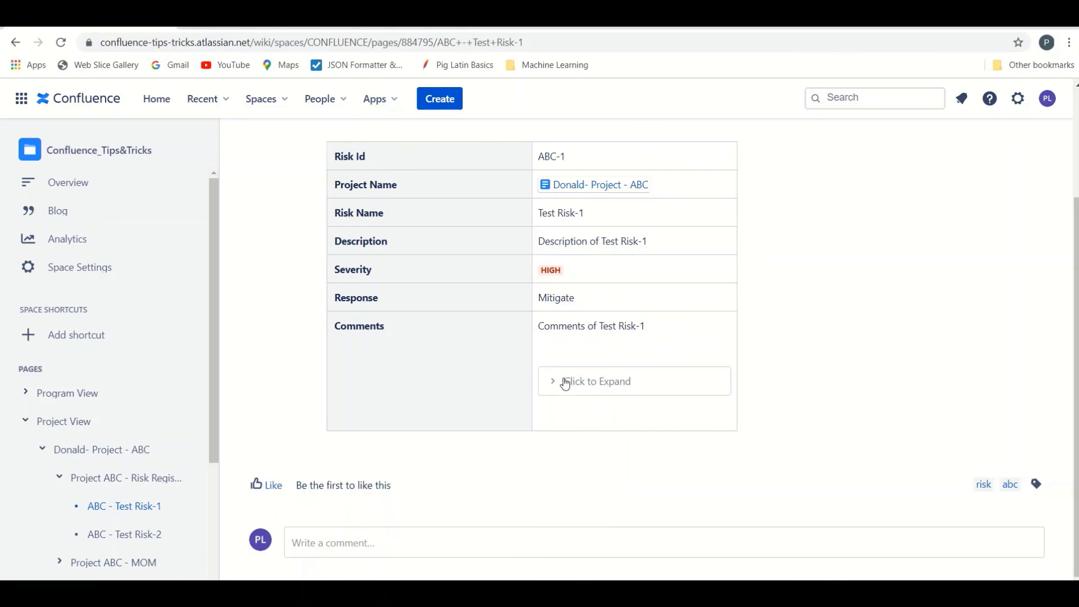
click(565, 384)
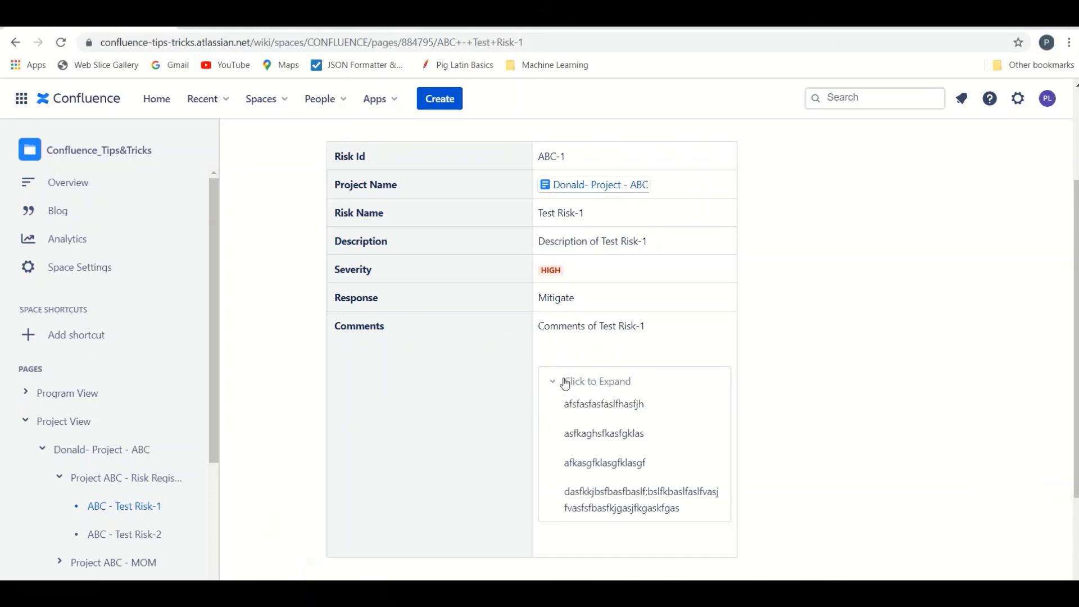
click(565, 384)
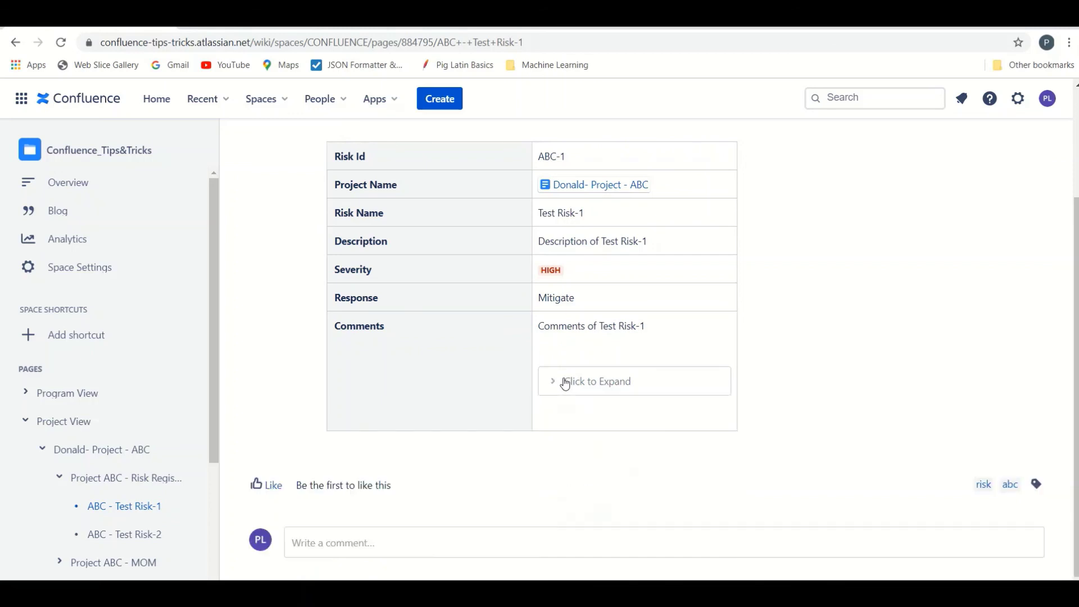
scroll(565, 384, up, 1)
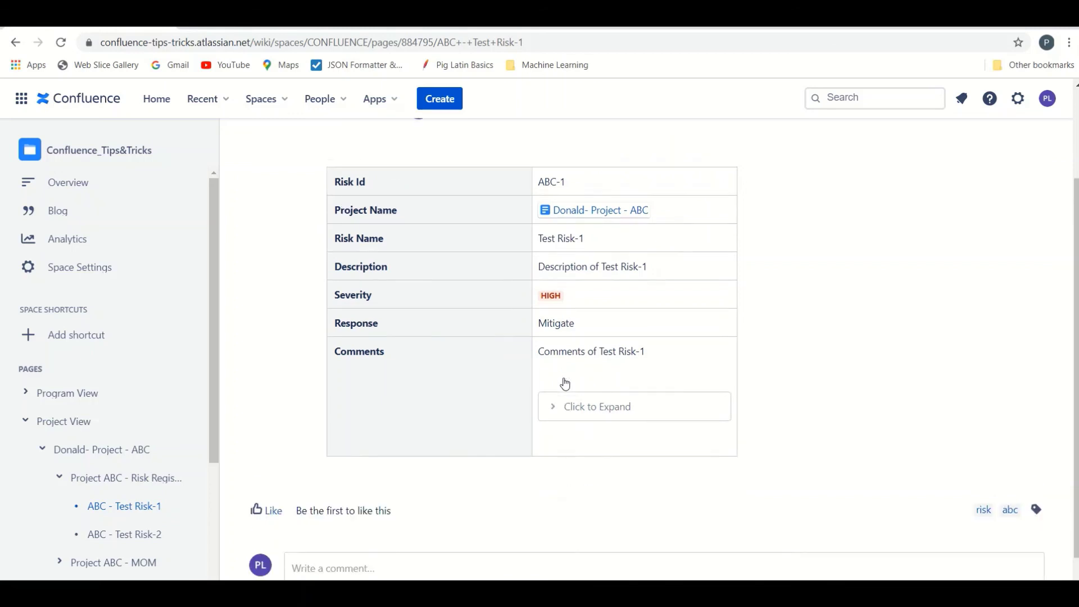
scroll(564, 379, up, 2)
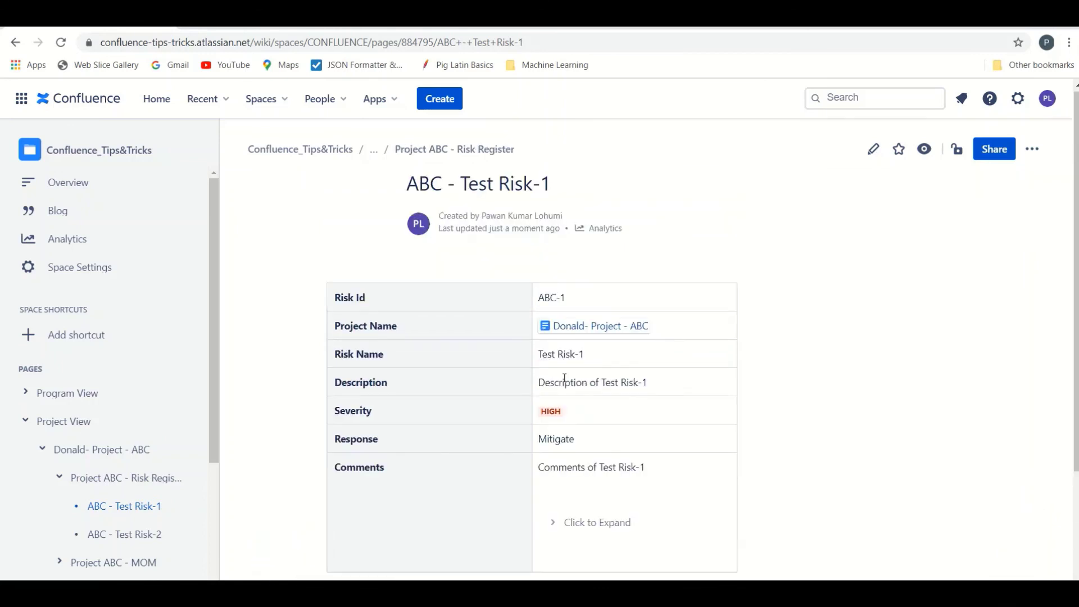